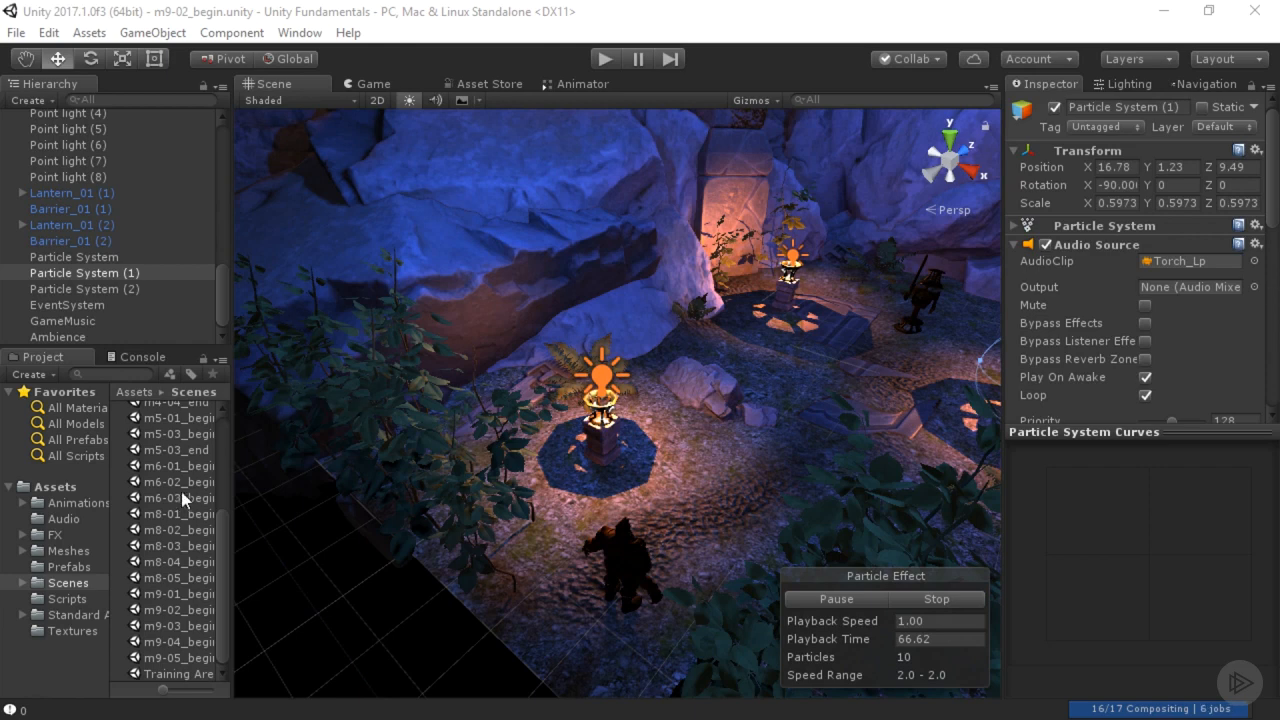
Step: Create an Audio Mixer asset named MainMixer in the Audio folder
{"action": "left_click", "coordinate": [60, 519]}
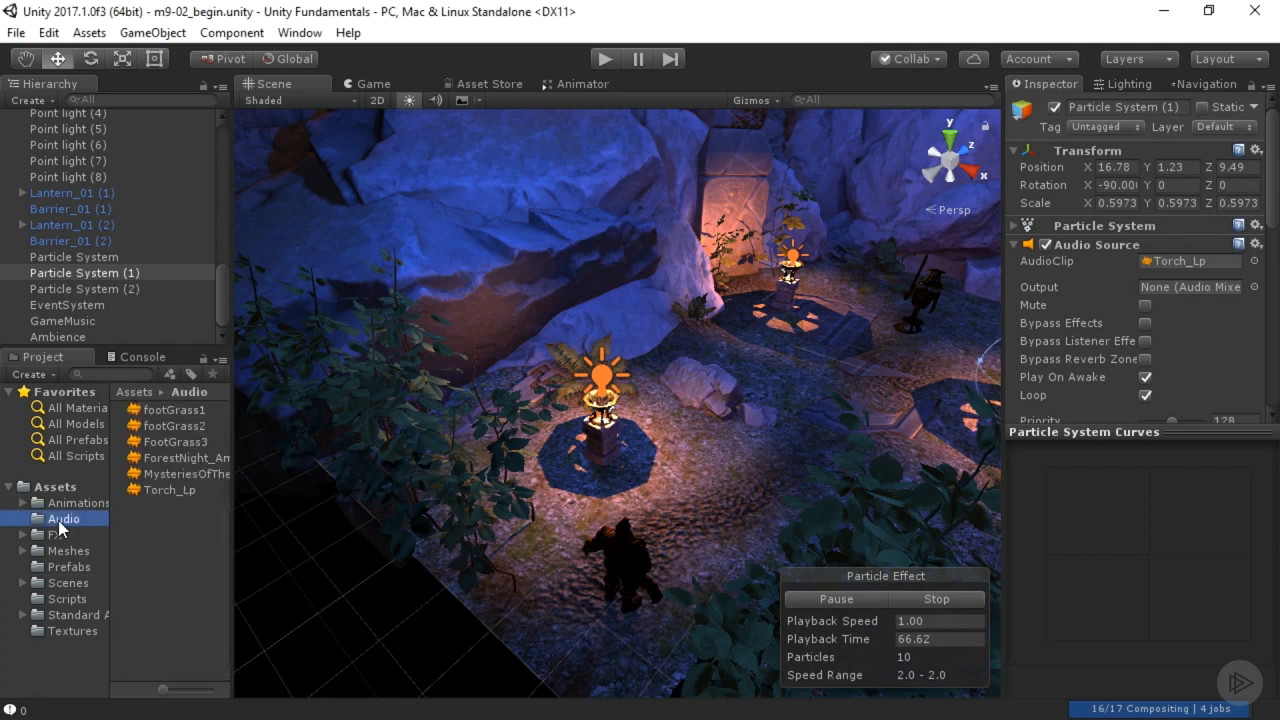
{"action": "right_click", "coordinate": [147, 525]}
{"action": "mouse_move", "coordinate": [223, 161]}
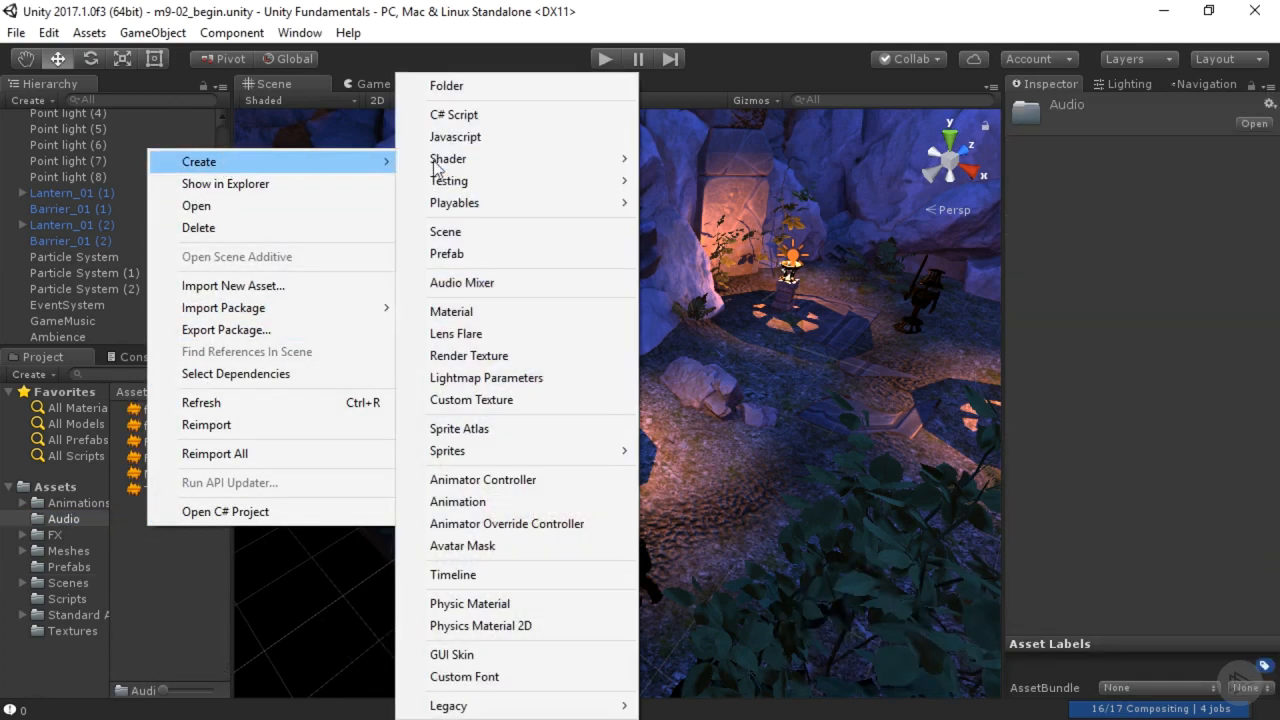
{"action": "left_click", "coordinate": [487, 281]}
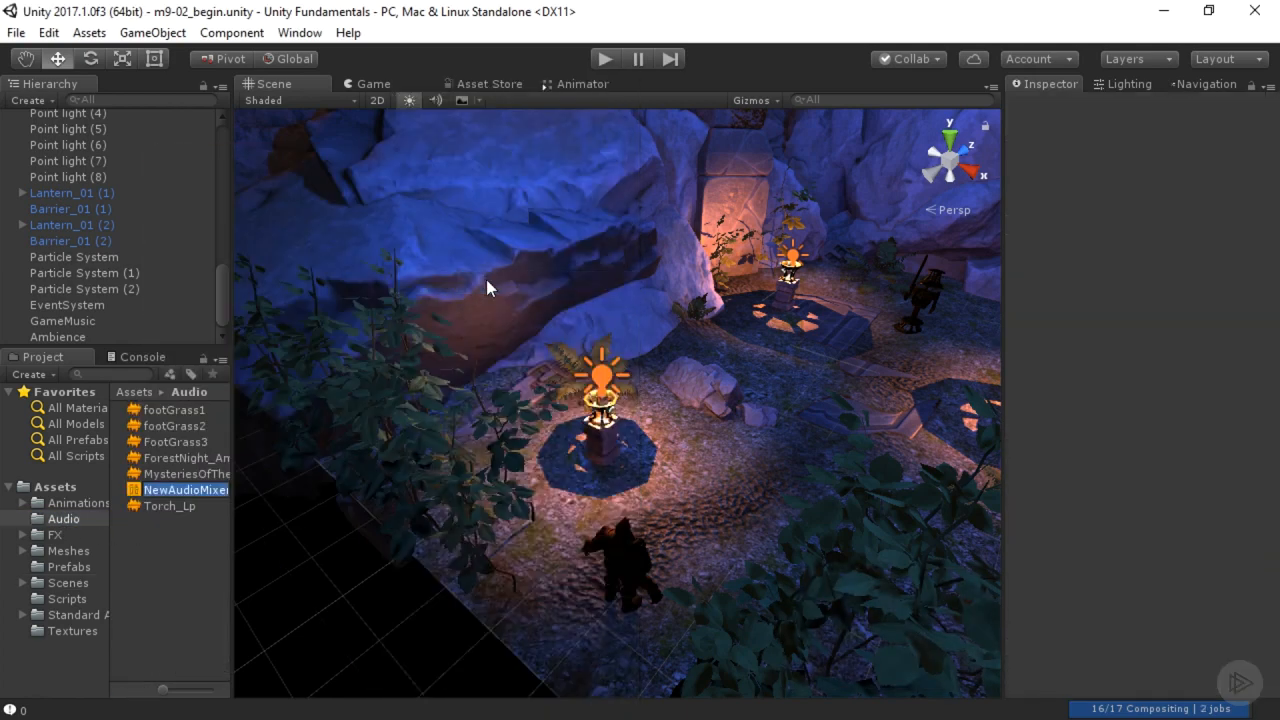
{"action": "type", "text": "MainMixer"}
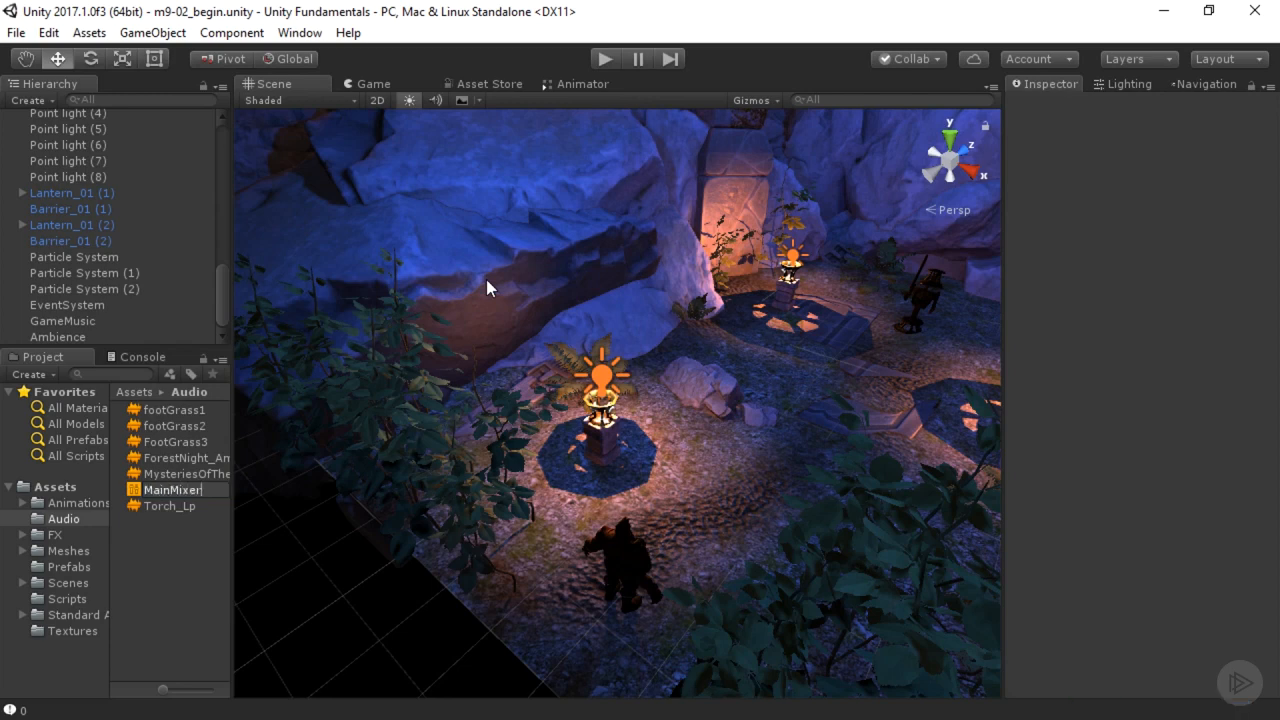
{"action": "key", "text": "Return"}
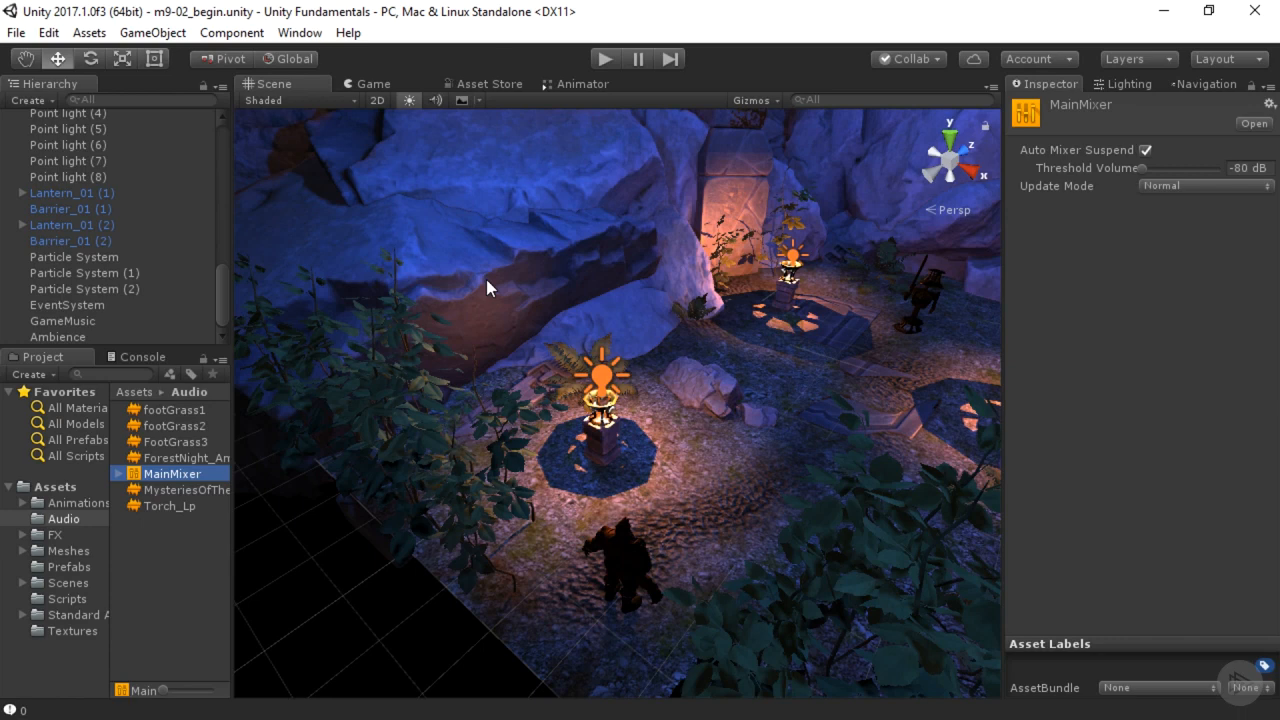
Step: Expand MainMixer and inspect its Master group and Snapshot
{"action": "left_click", "coordinate": [119, 474]}
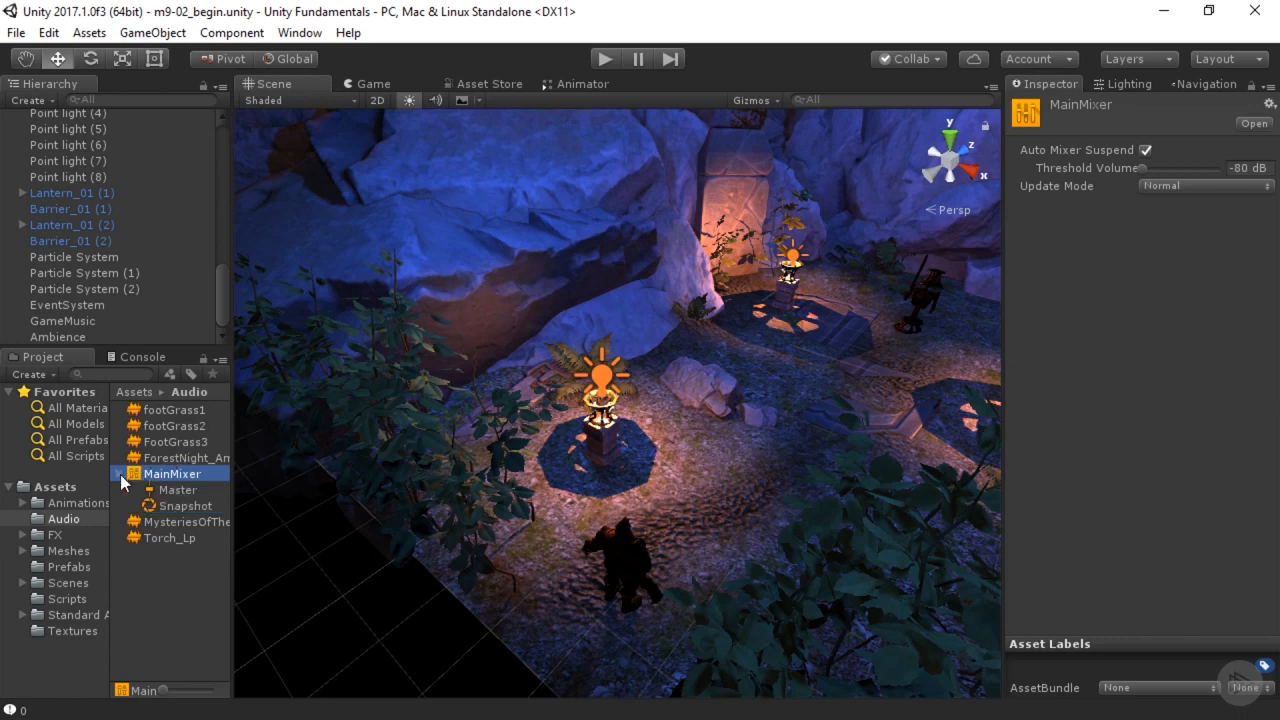
{"action": "left_click", "coordinate": [178, 489]}
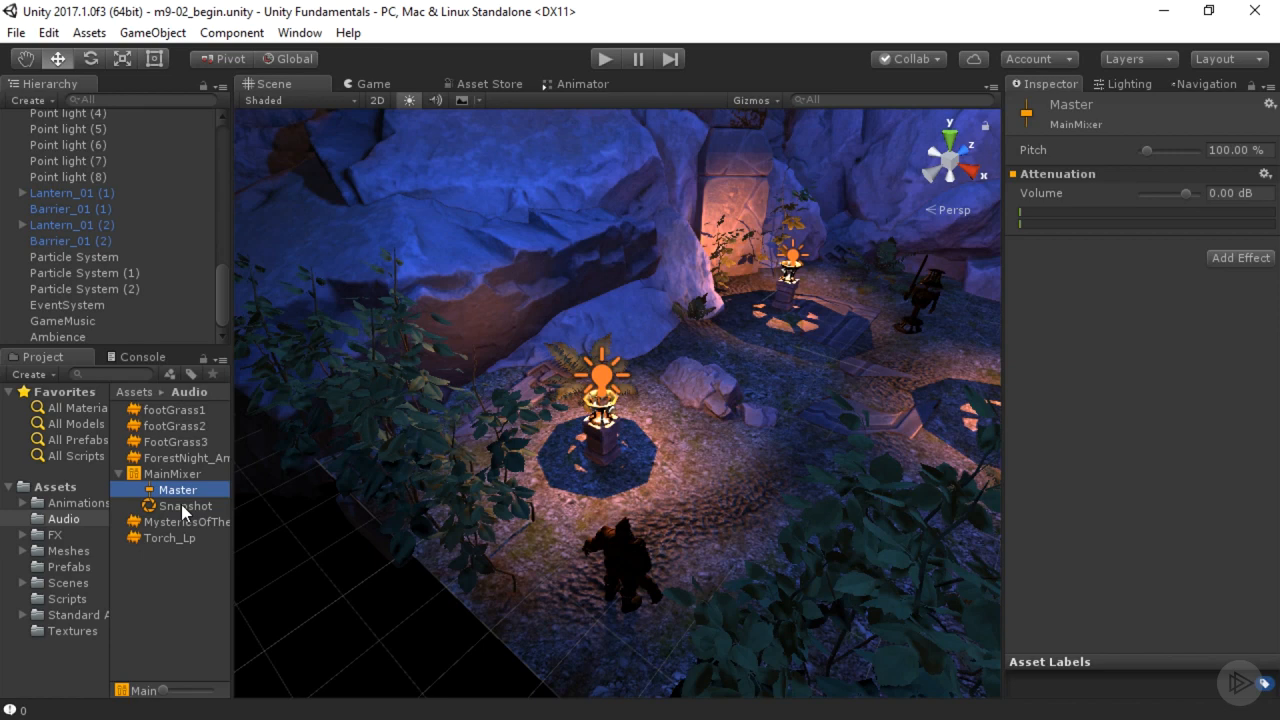
{"action": "left_click", "coordinate": [181, 504]}
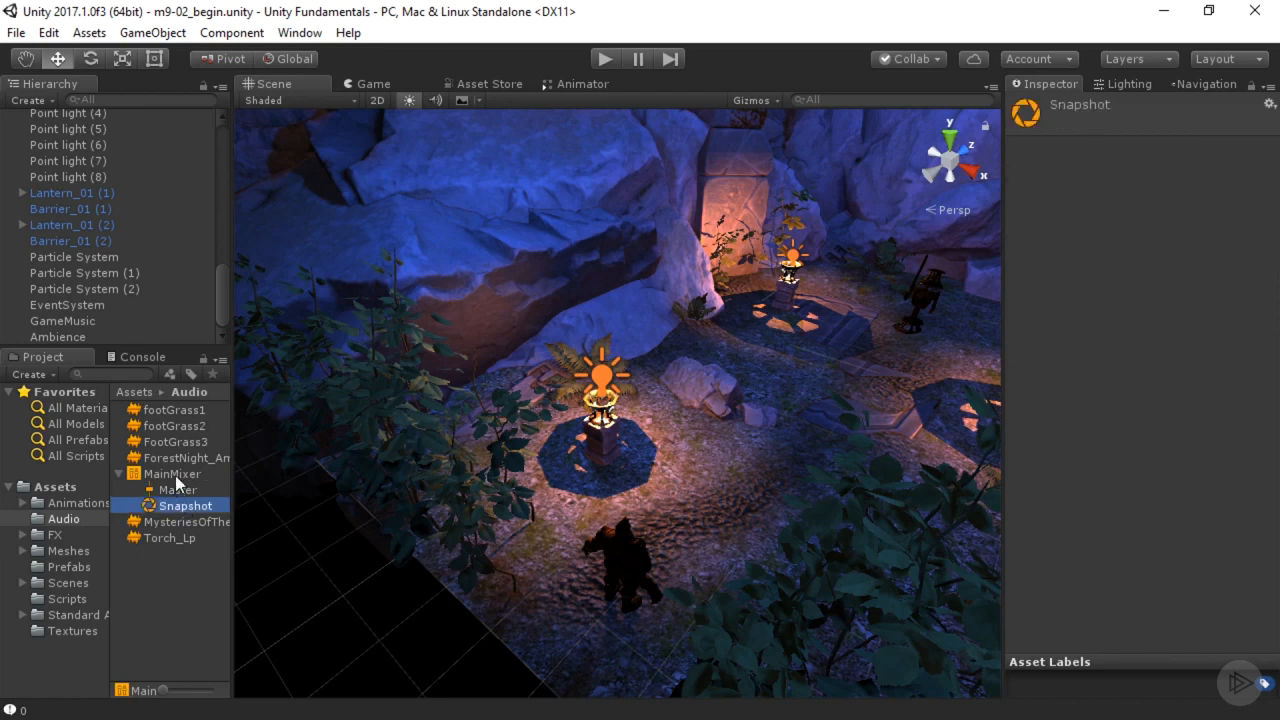
Step: Open MainMixer in the Audio Mixer window, dock it below the Scene view and enlarge it
{"action": "left_click", "coordinate": [173, 474]}
{"action": "double_click", "coordinate": [140, 474]}
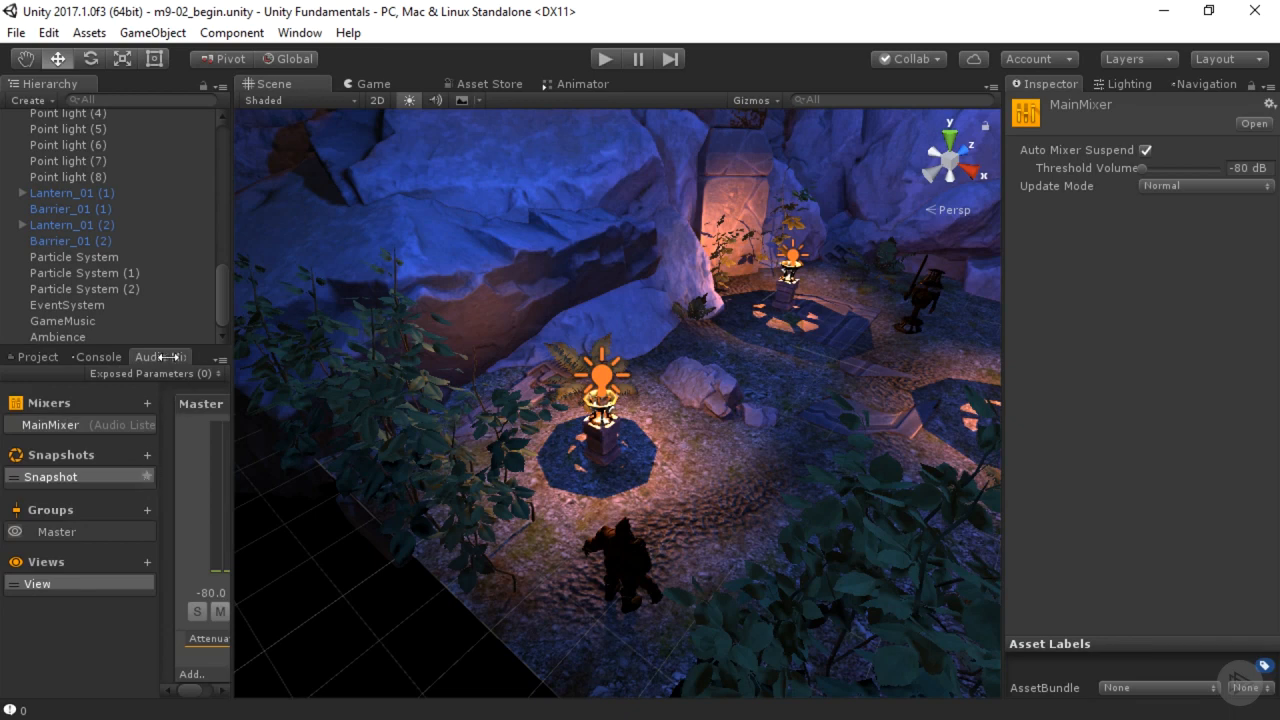
{"action": "left_click_drag", "start_coordinate": [170, 357], "coordinate": [541, 583]}
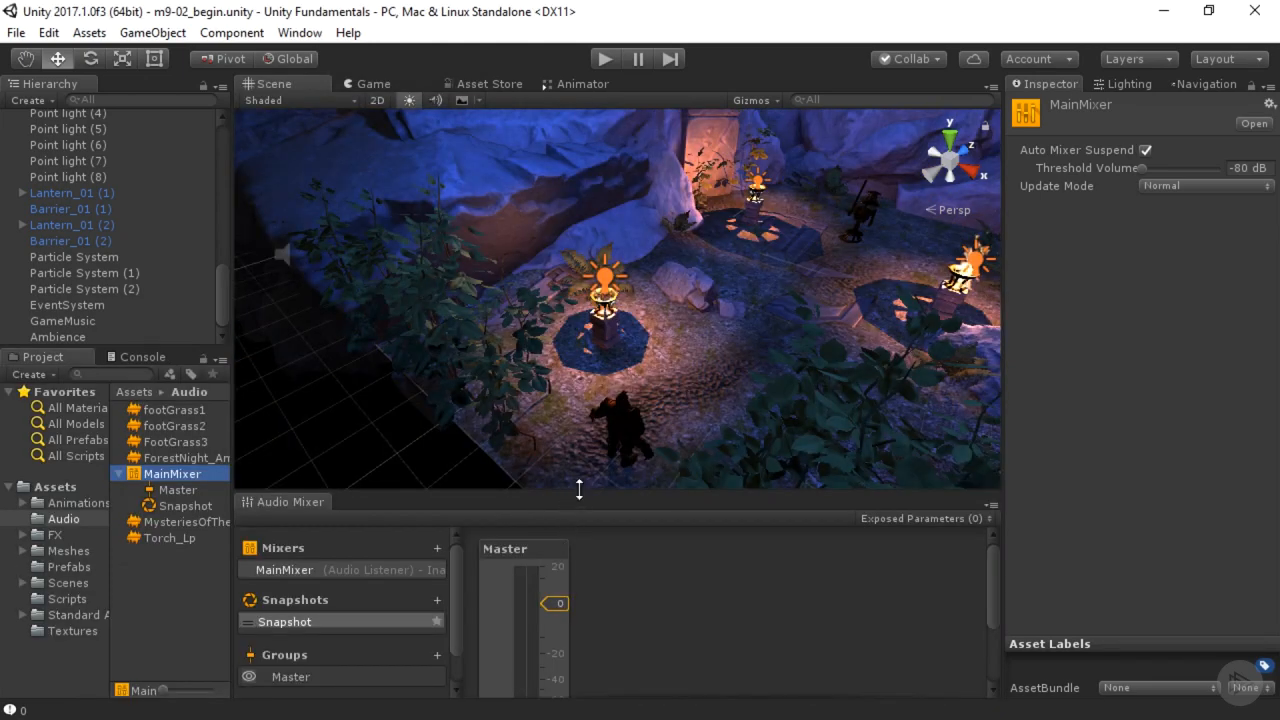
{"action": "left_click_drag", "start_coordinate": [580, 490], "coordinate": [579, 288]}
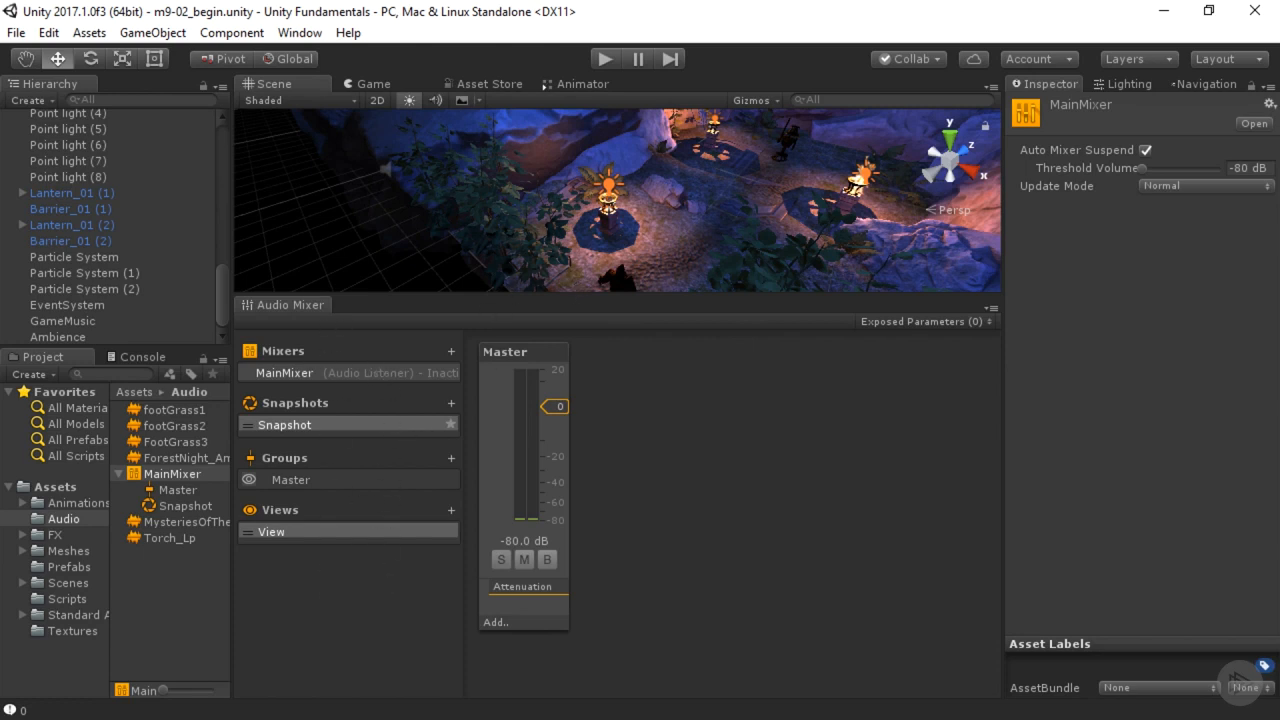
Step: Try the Audio Mixer's horizontal layout, return it to vertical layout and review its remaining display options
{"action": "right_click", "coordinate": [312, 306]}
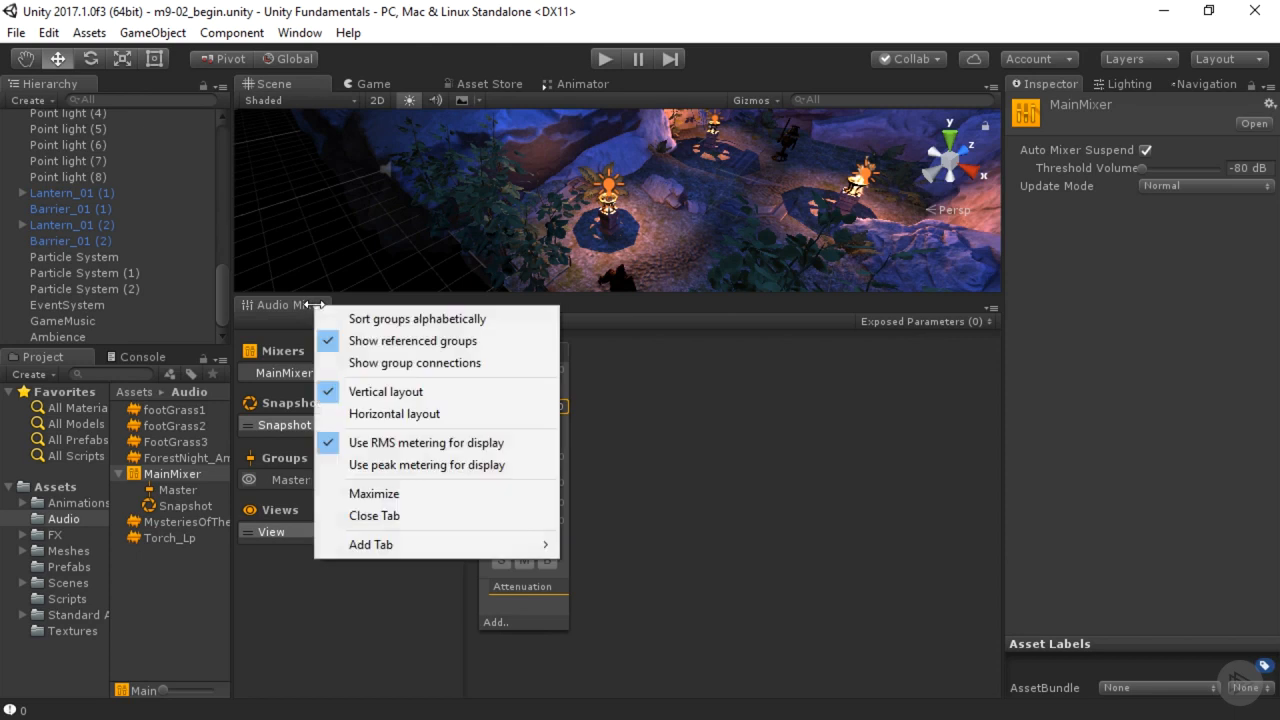
{"action": "left_click", "coordinate": [378, 414]}
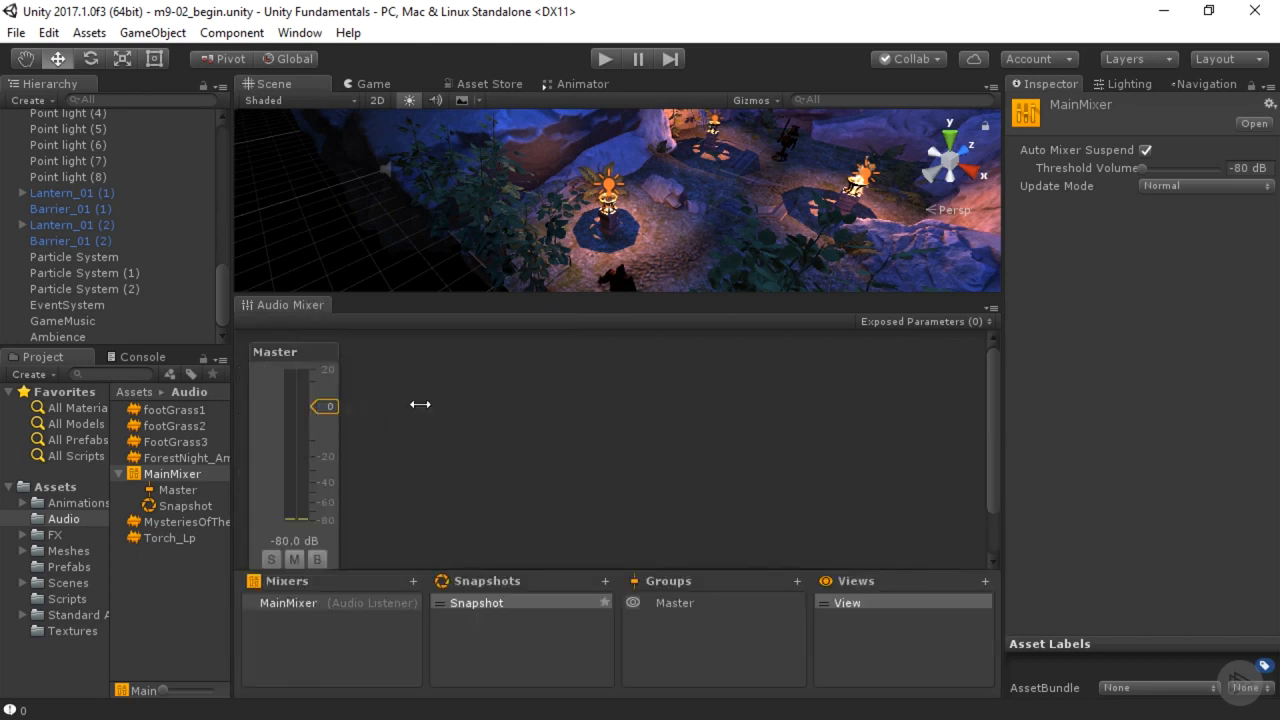
{"action": "right_click", "coordinate": [302, 306]}
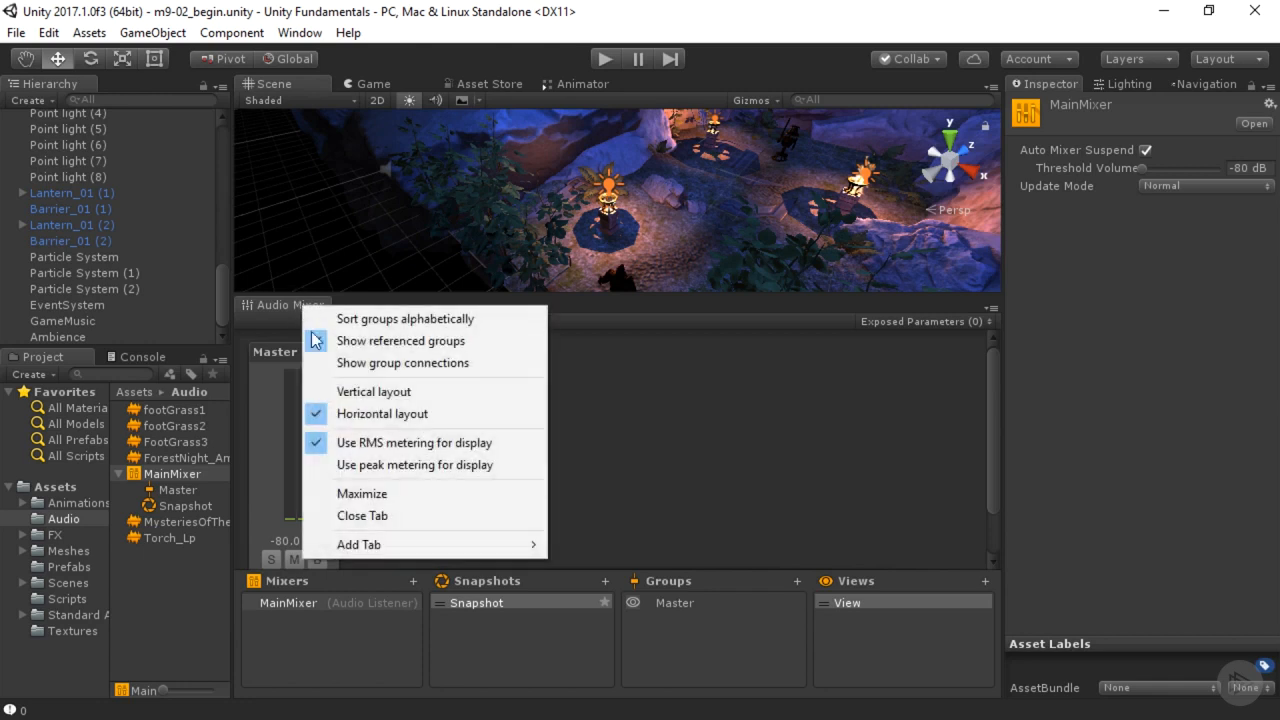
{"action": "left_click", "coordinate": [366, 394]}
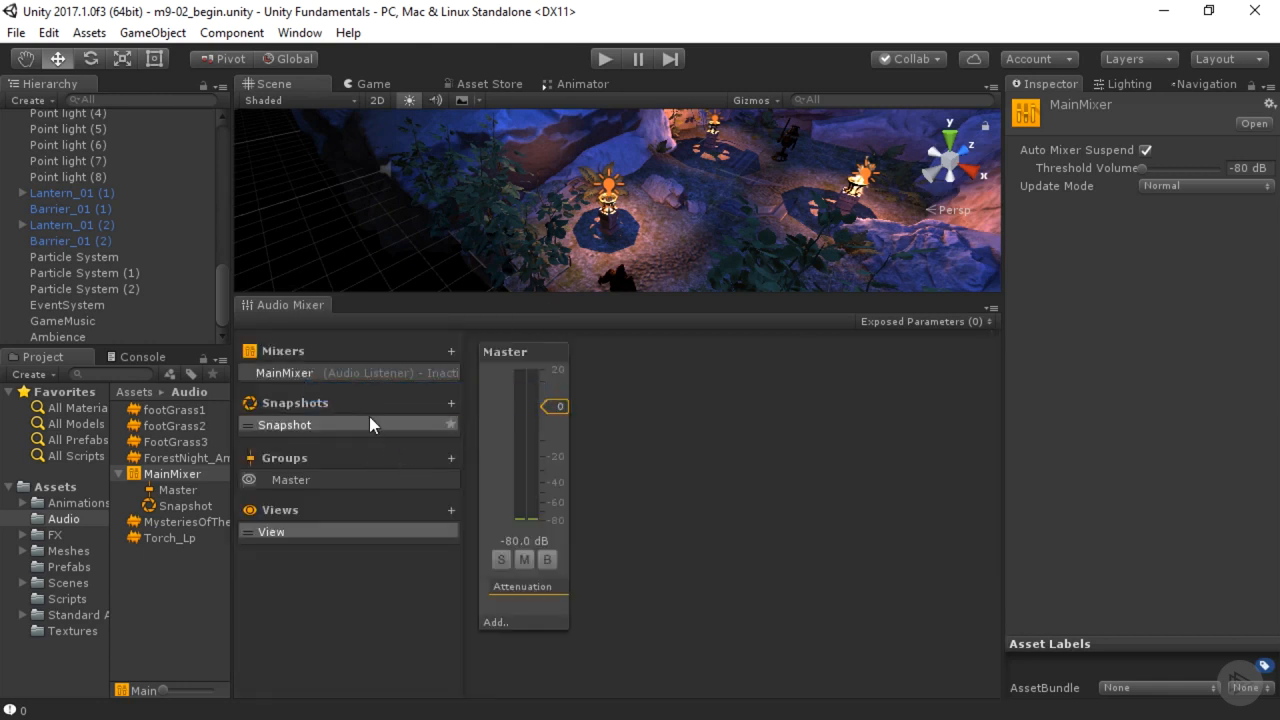
{"action": "right_click", "coordinate": [315, 312]}
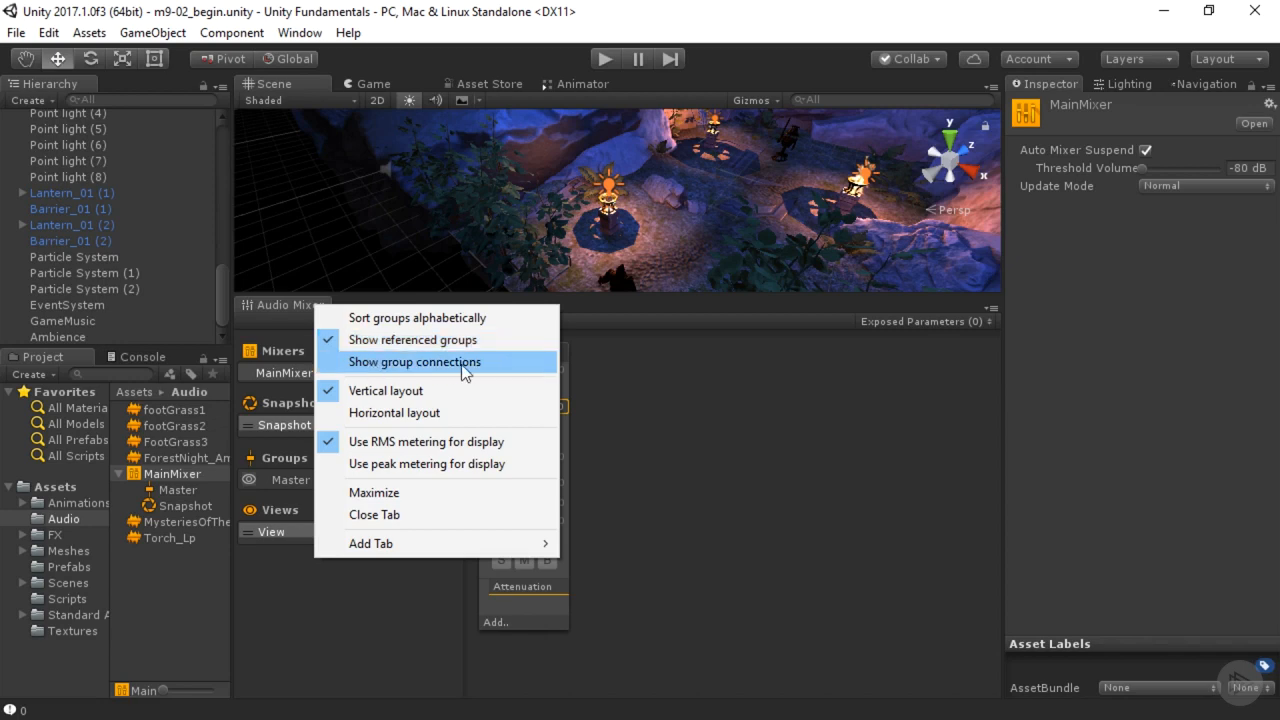
{"action": "left_click", "coordinate": [397, 640]}
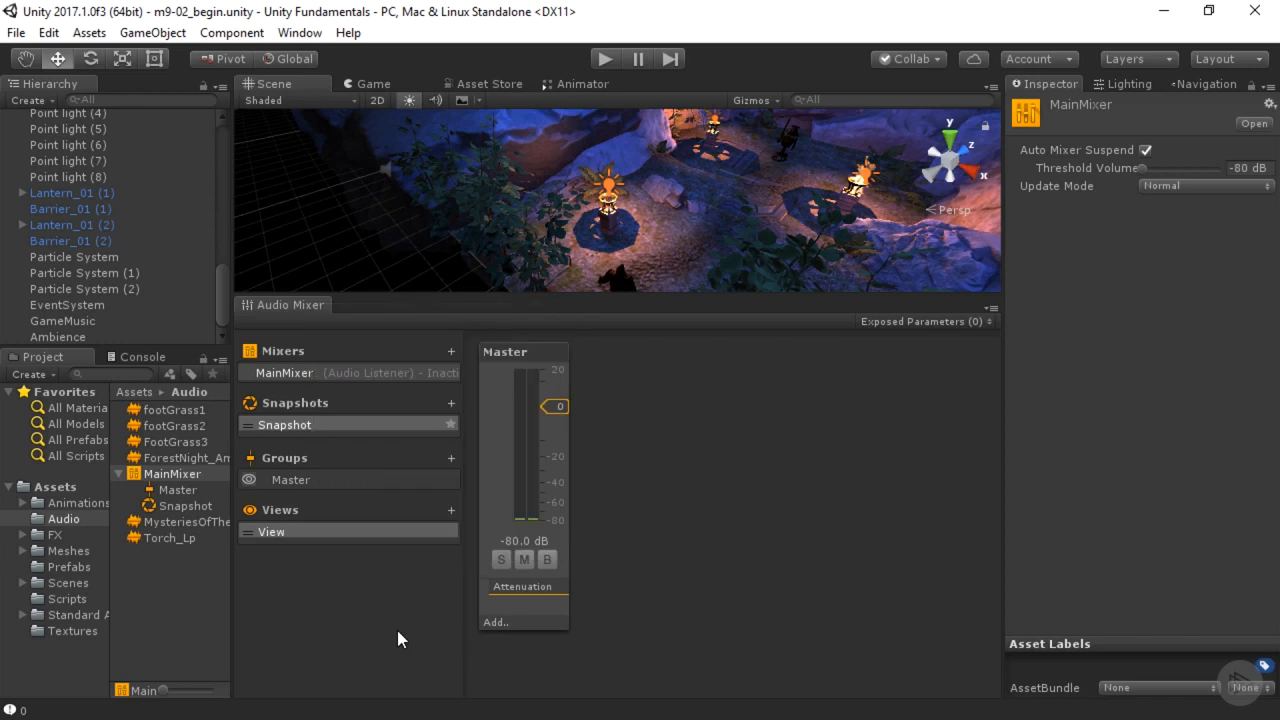
Step: Try adding a mixer group under Master with two child groups nested inside it
{"action": "left_click", "coordinate": [522, 345]}
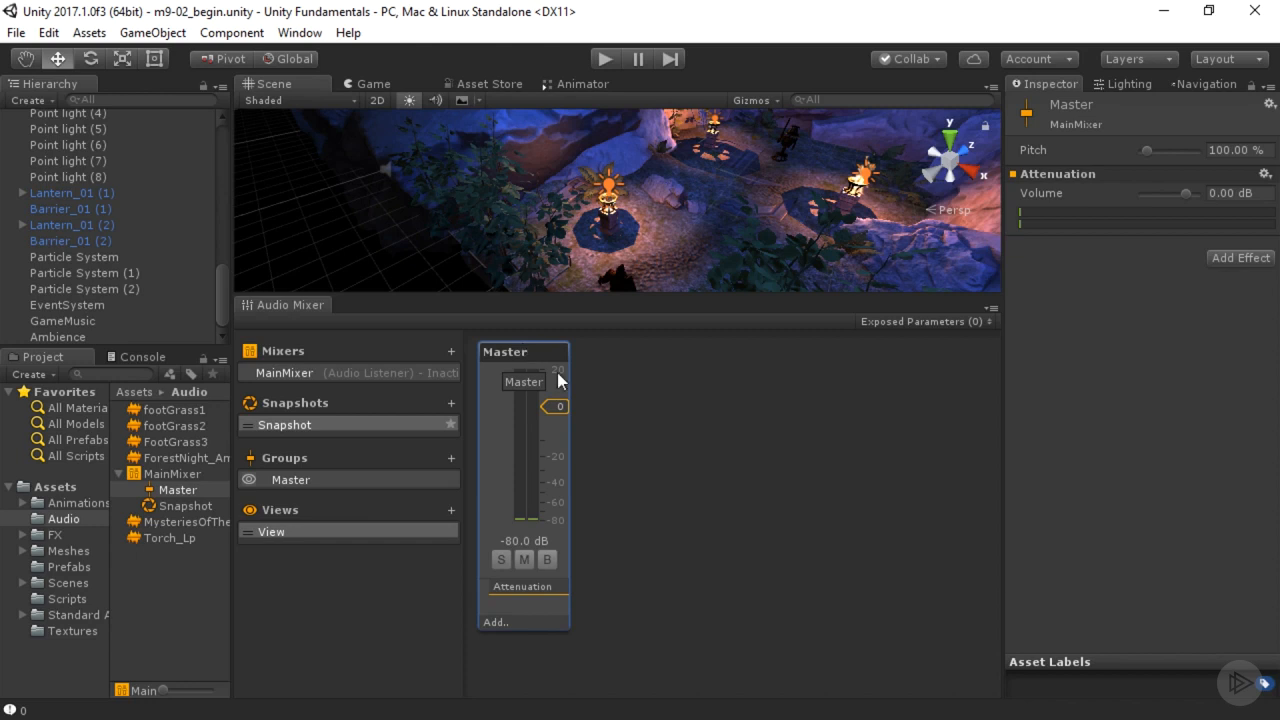
{"action": "left_click", "coordinate": [451, 458]}
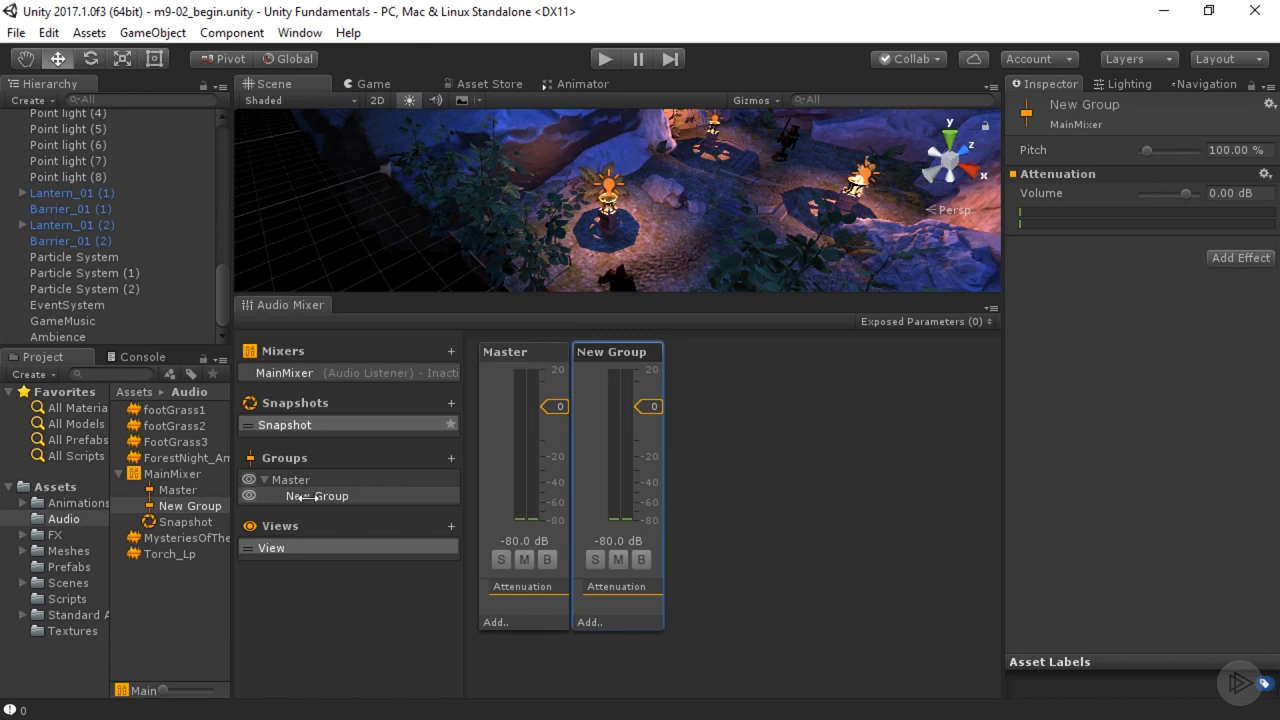
{"action": "left_click", "coordinate": [451, 458]}
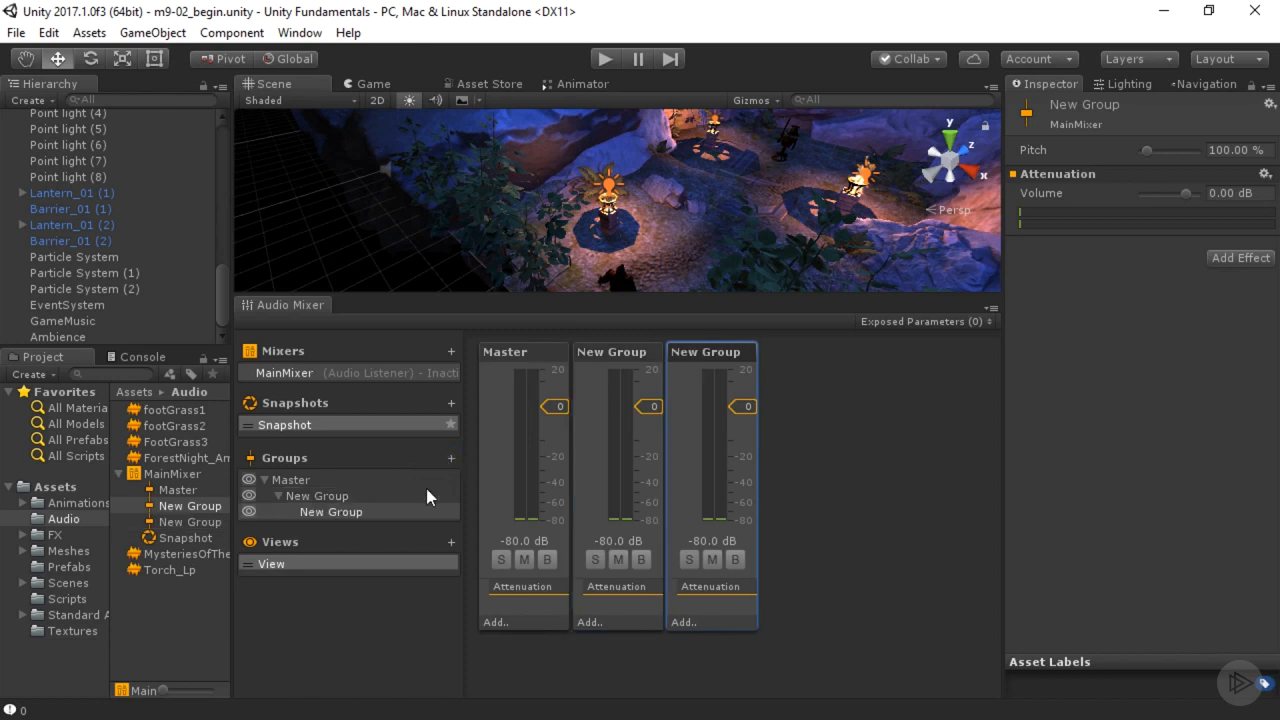
{"action": "left_click", "coordinate": [349, 495]}
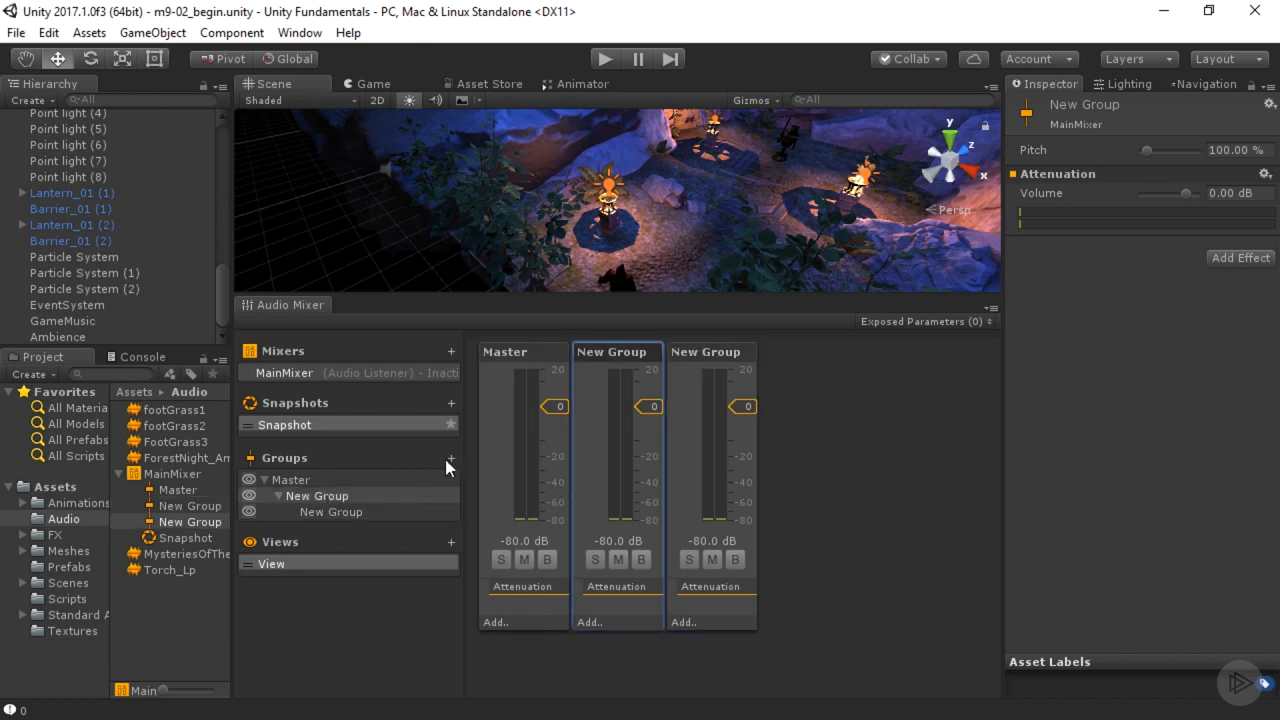
{"action": "right_click", "coordinate": [347, 509]}
{"action": "left_click", "coordinate": [402, 571]}
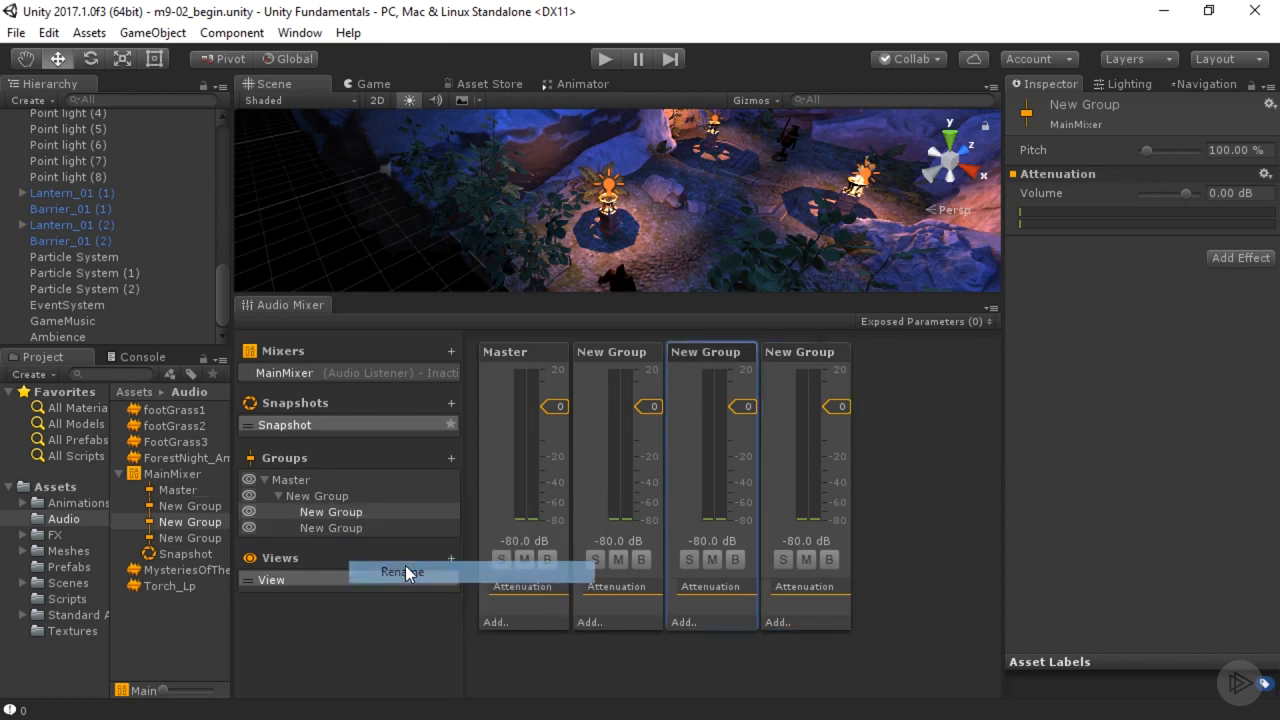
Step: Remove the group directly under Master together with its children
{"action": "left_click", "coordinate": [323, 497]}
{"action": "right_click", "coordinate": [323, 497]}
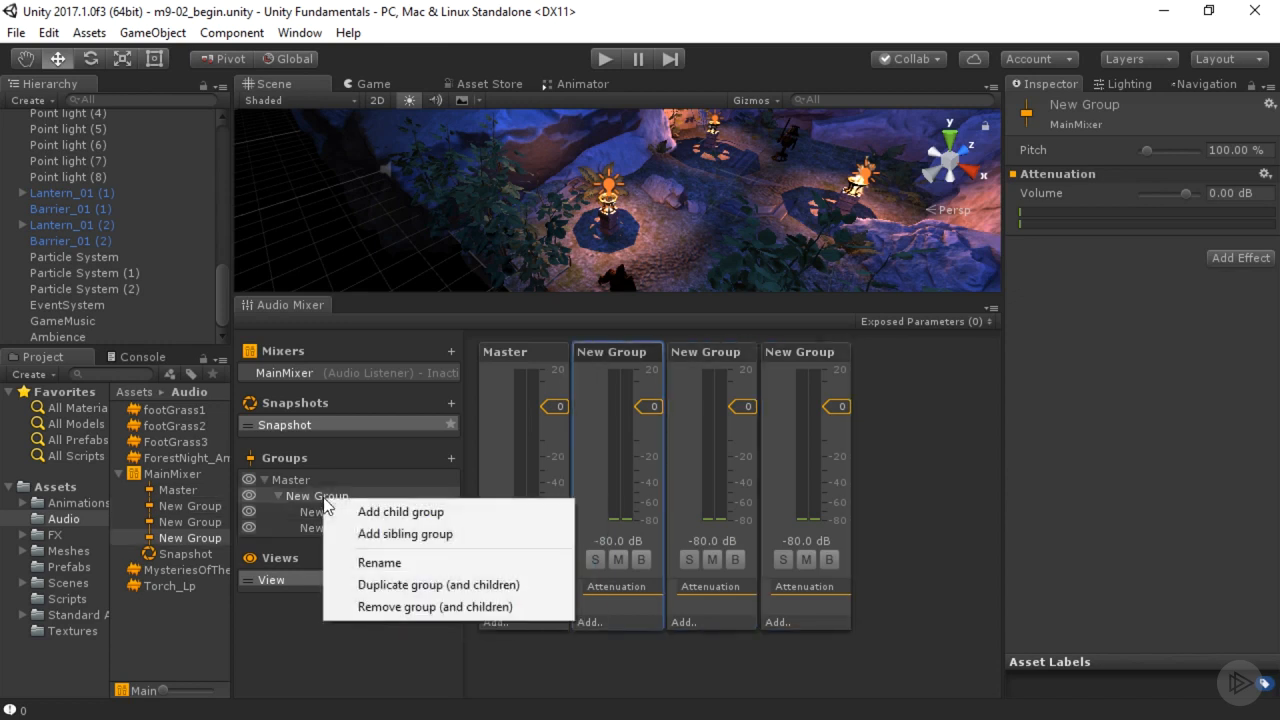
{"action": "left_click", "coordinate": [350, 560]}
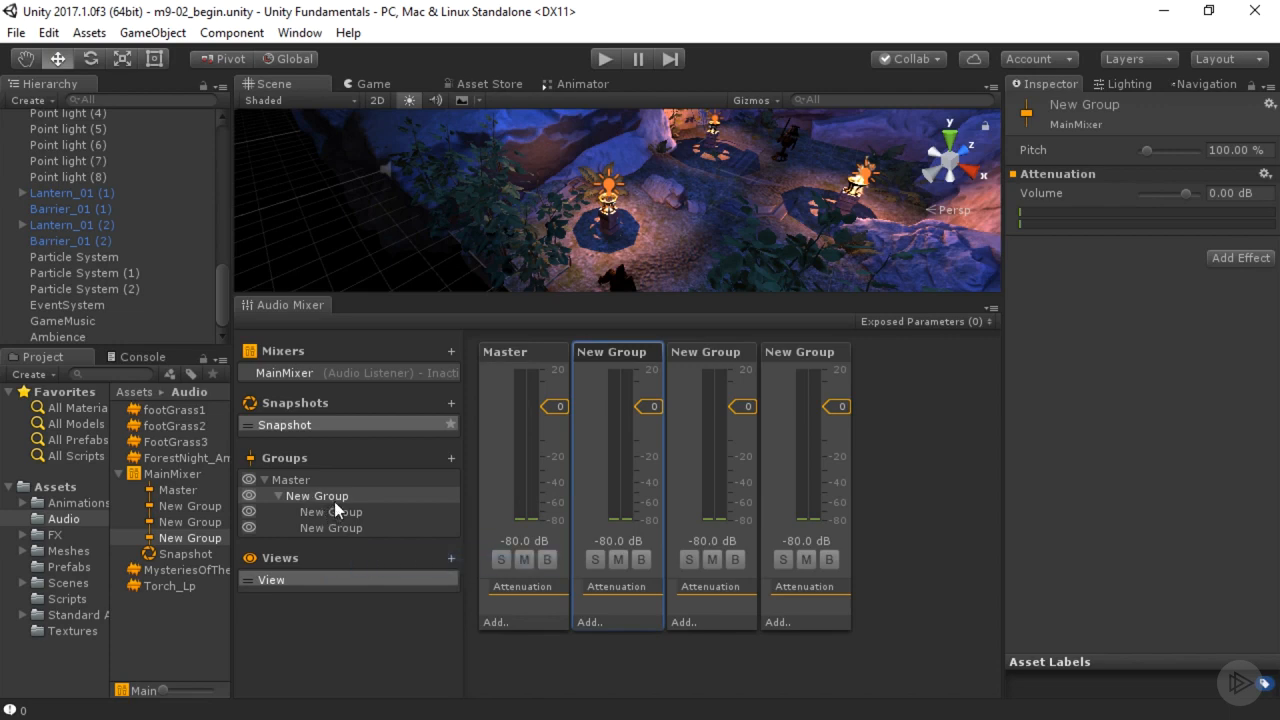
{"action": "right_click", "coordinate": [338, 498]}
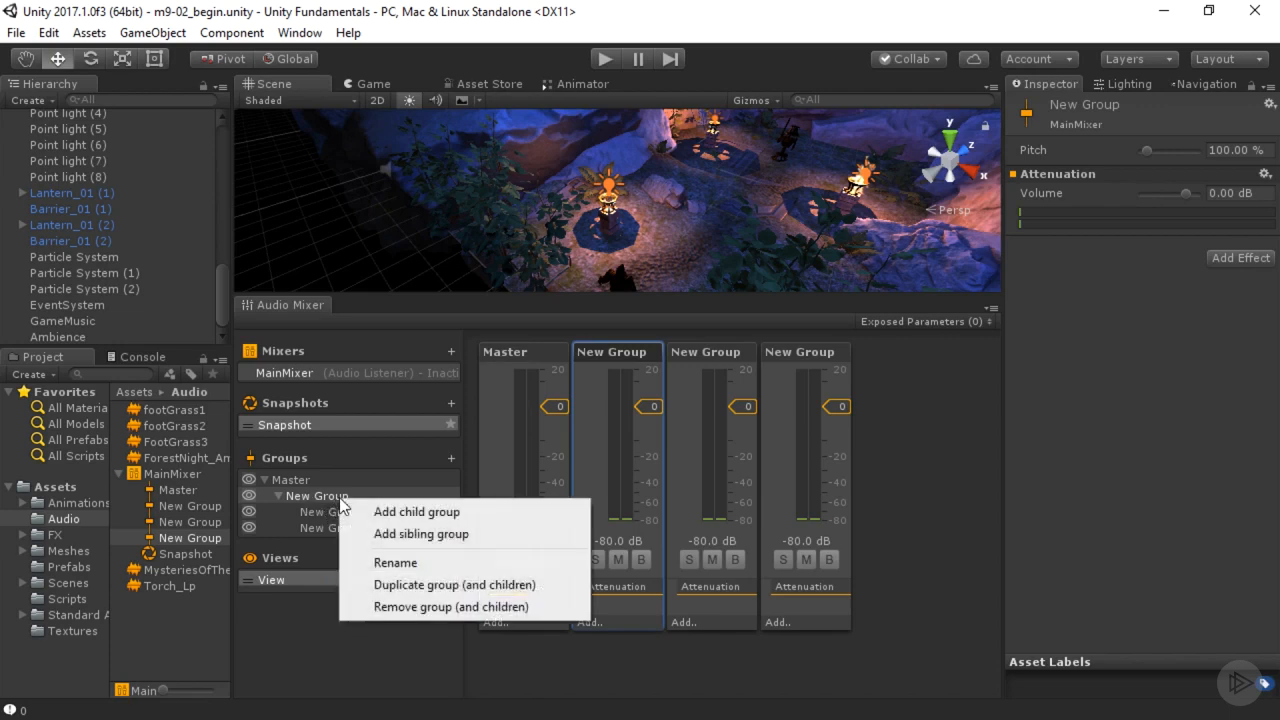
{"action": "left_click", "coordinate": [410, 607]}
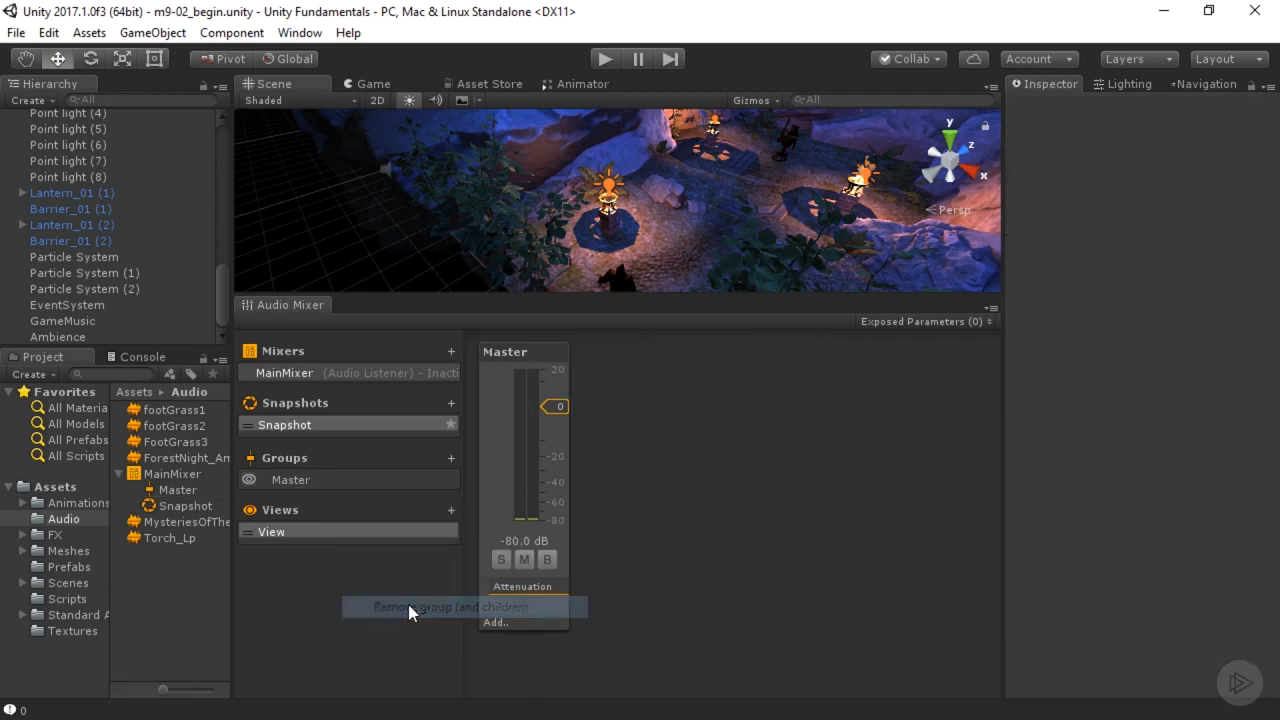
Step: Add a new mixer group under Master and set it as the output of the GameMusic audio source
{"action": "left_click", "coordinate": [451, 457]}
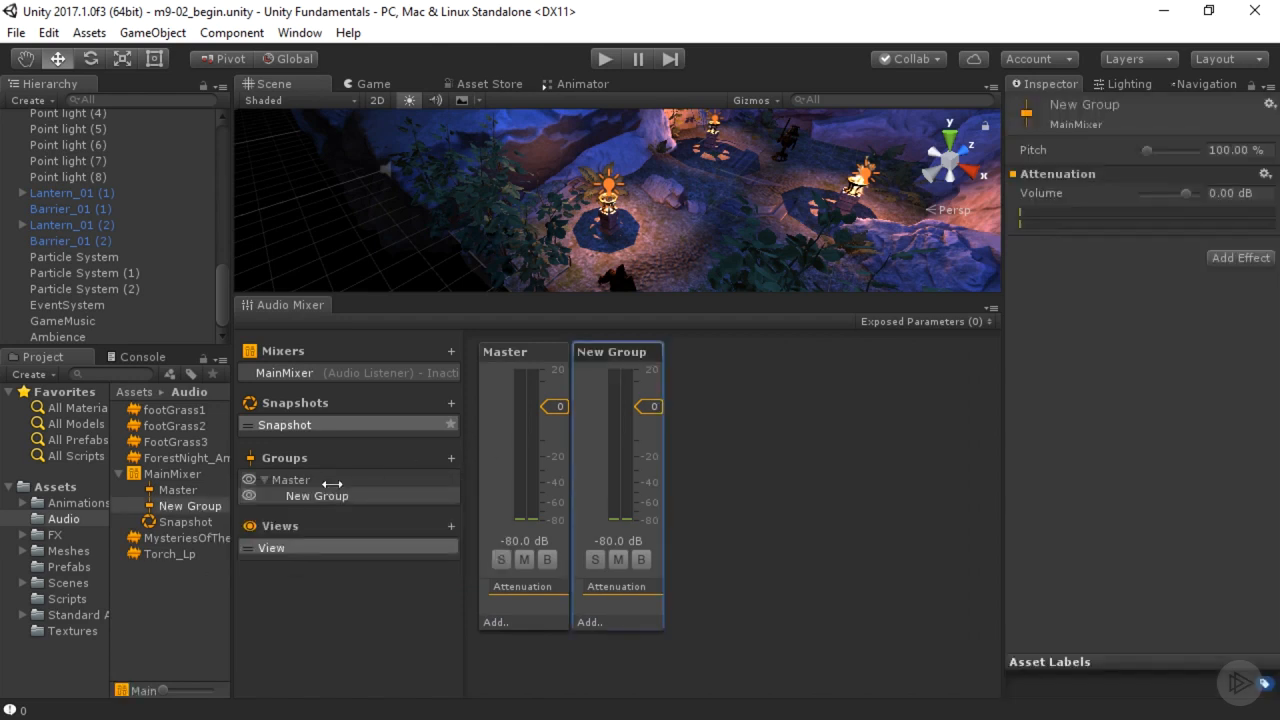
{"action": "left_click", "coordinate": [327, 497]}
{"action": "left_click", "coordinate": [52, 321]}
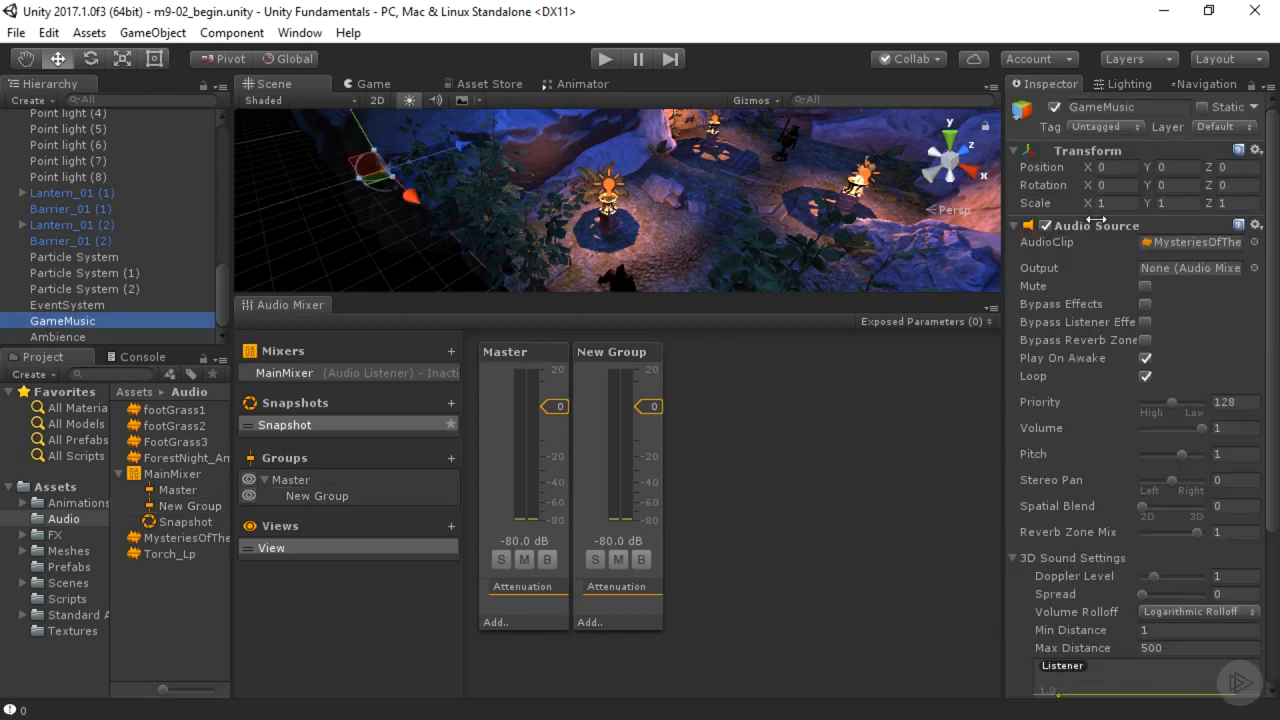
{"action": "mouse_move", "coordinate": [1040, 267]}
{"action": "left_click", "coordinate": [1254, 267]}
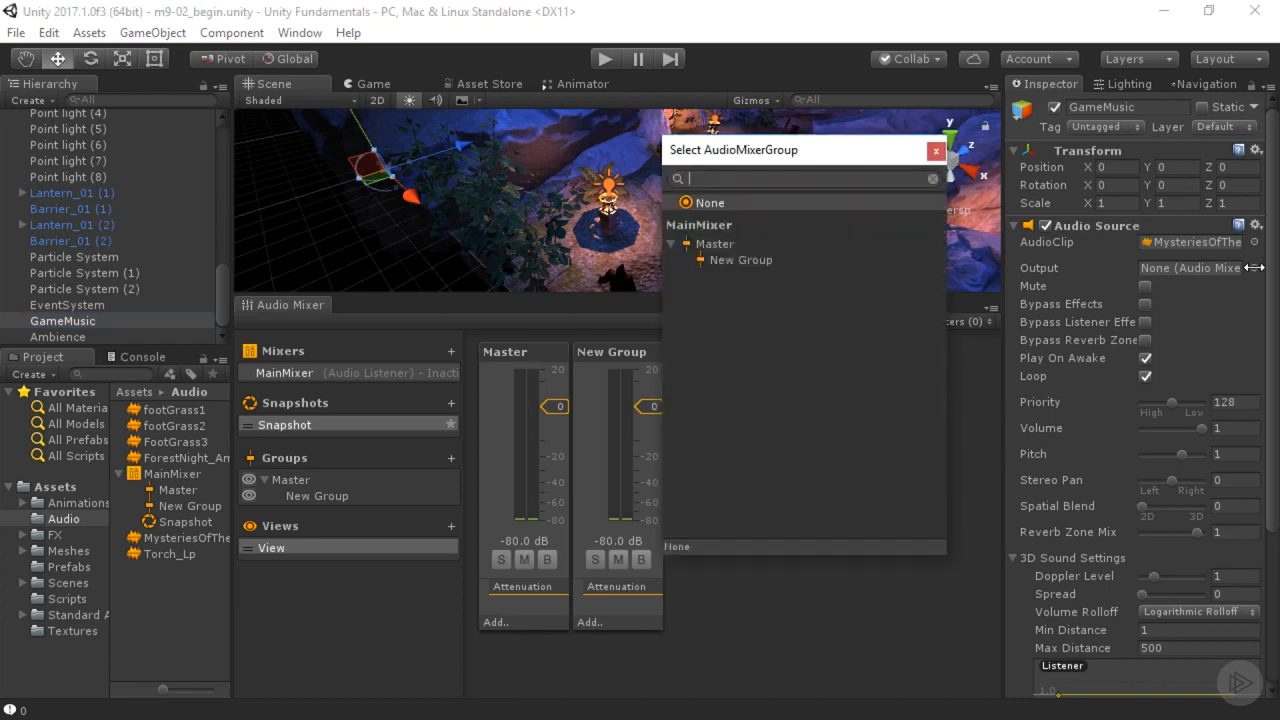
{"action": "left_click", "coordinate": [752, 260]}
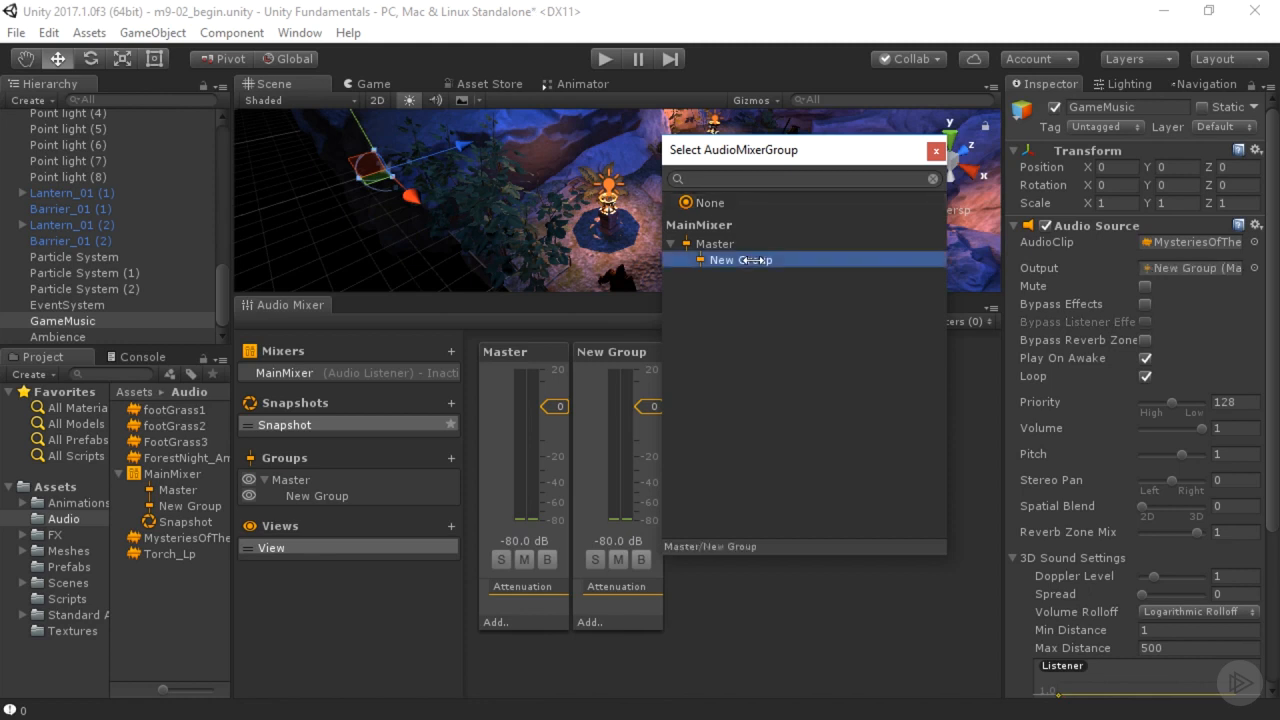
{"action": "left_click", "coordinate": [752, 260]}
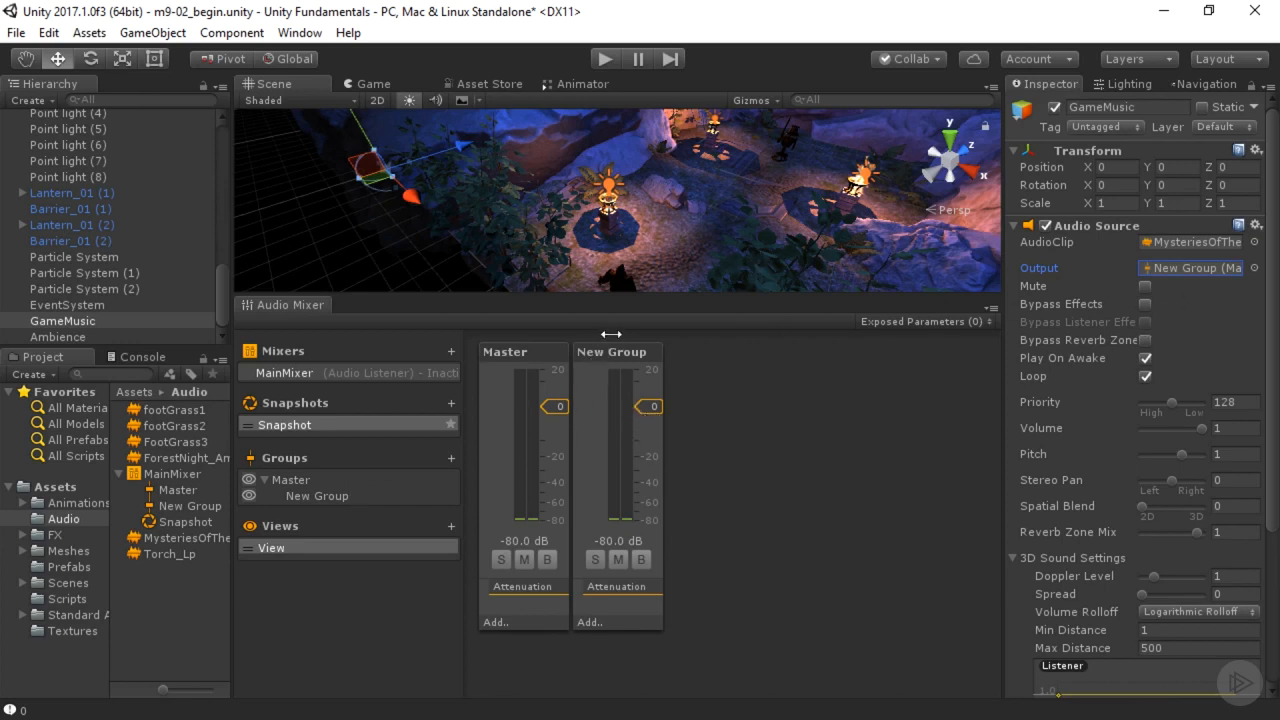
Step: Play the scene to check the audio levels in the mixer groups, and stop it
{"action": "left_click", "coordinate": [604, 58]}
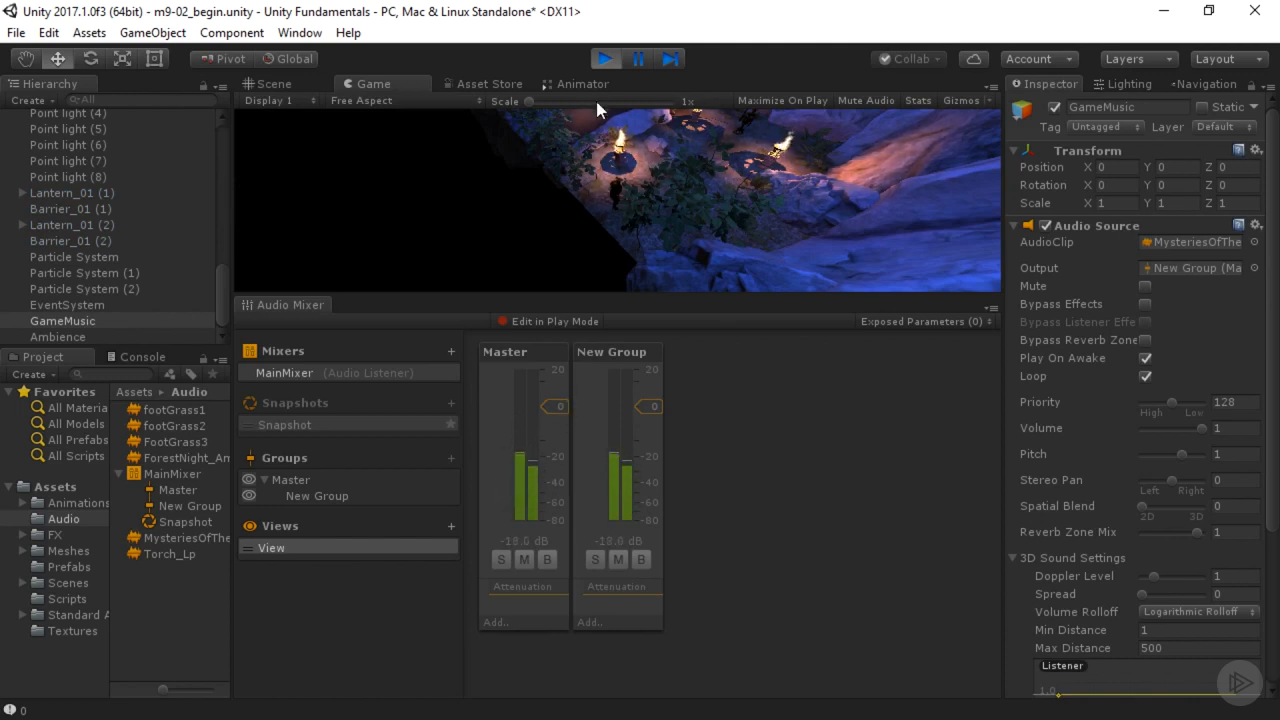
{"action": "left_click", "coordinate": [605, 58]}
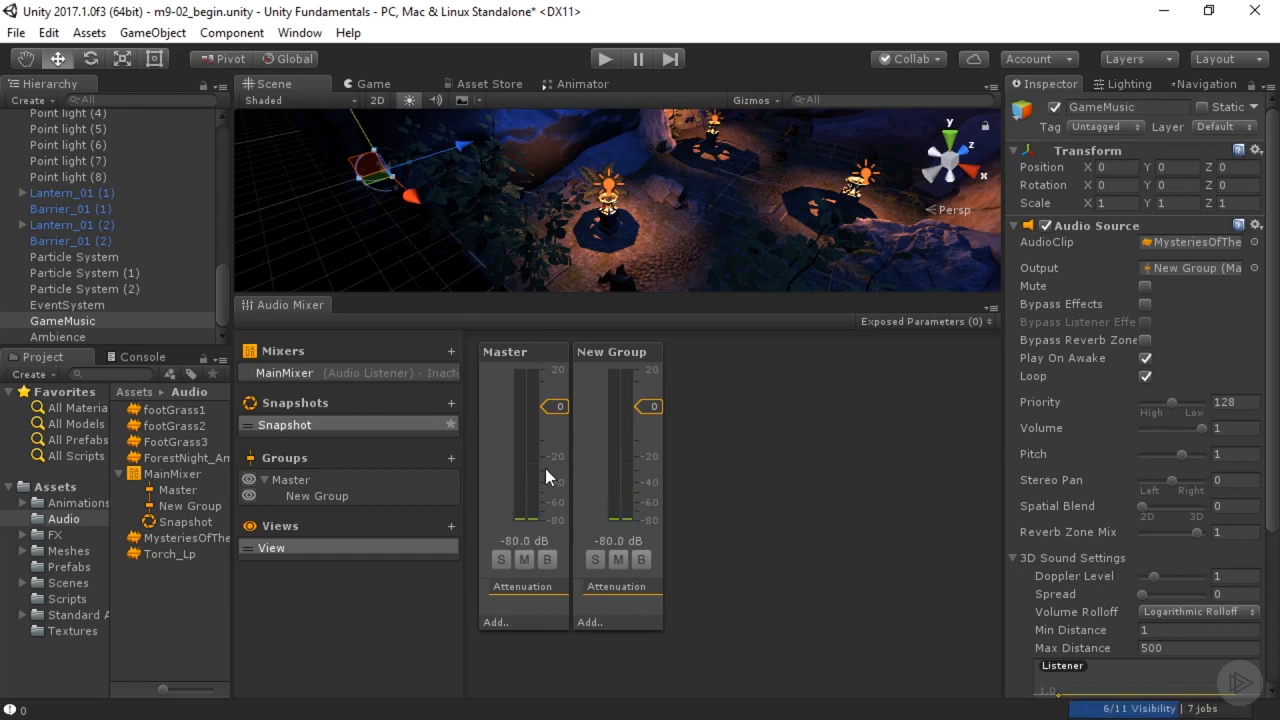
Step: Rename the mixer group under Master as "Music Group"
{"action": "left_click", "coordinate": [300, 495]}
{"action": "right_click", "coordinate": [305, 495]}
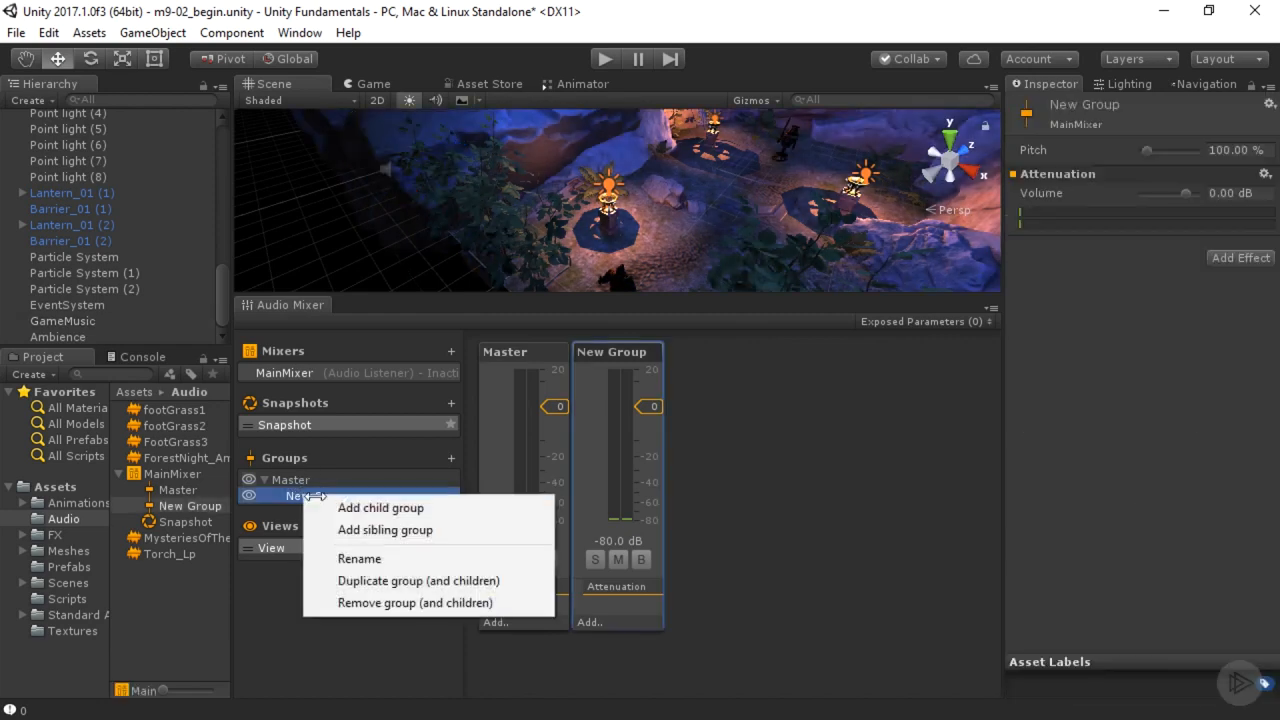
{"action": "left_click", "coordinate": [356, 556]}
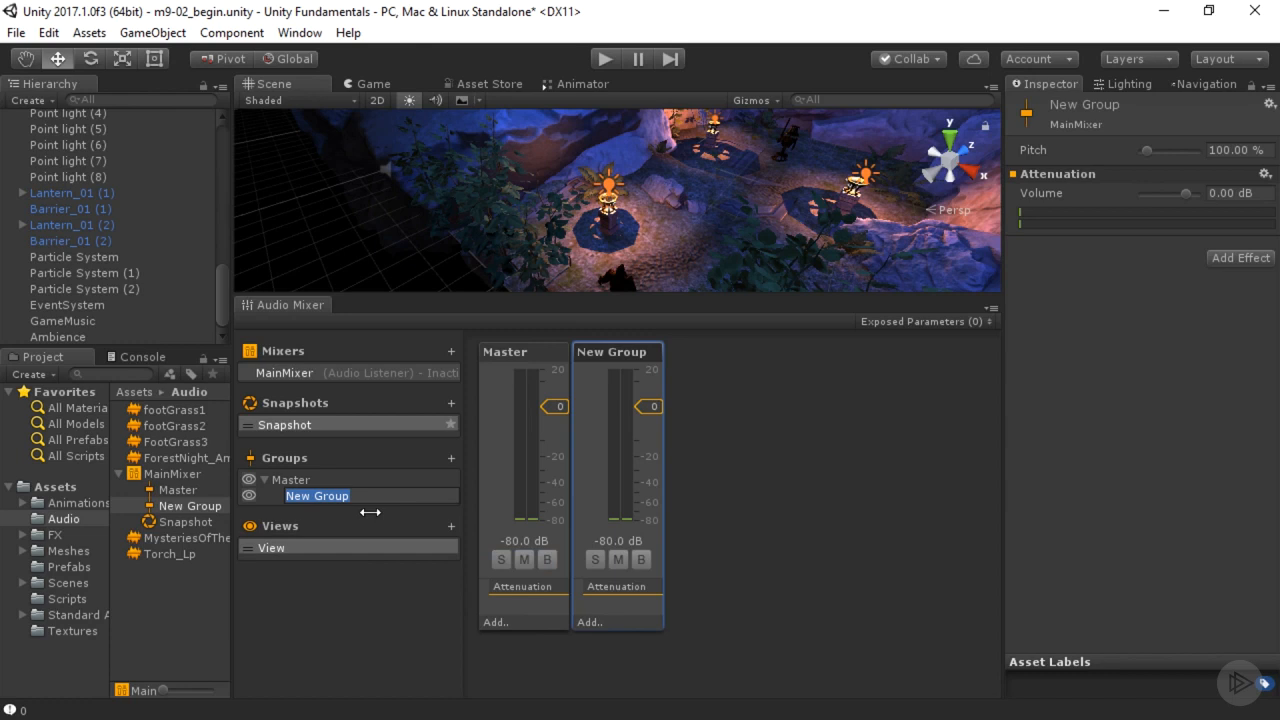
{"action": "type", "text": "Music"}
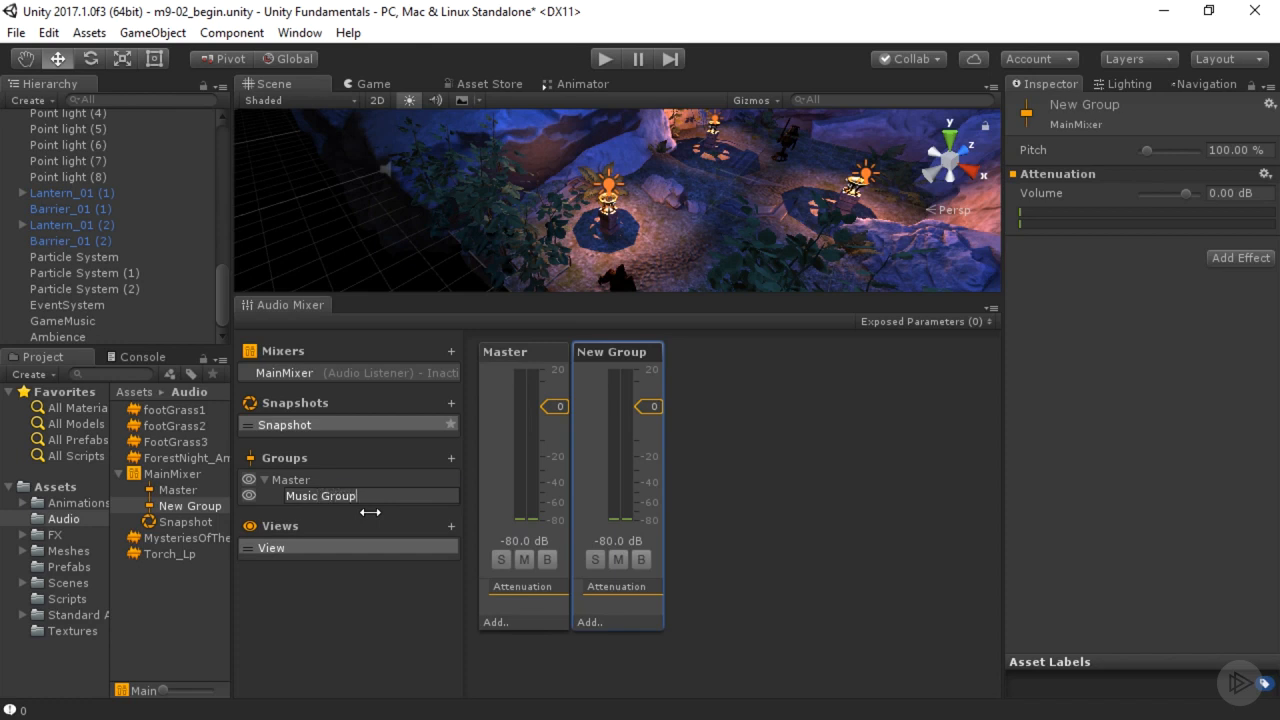
{"action": "type", "text": " Group"}
{"action": "key", "text": "Return"}
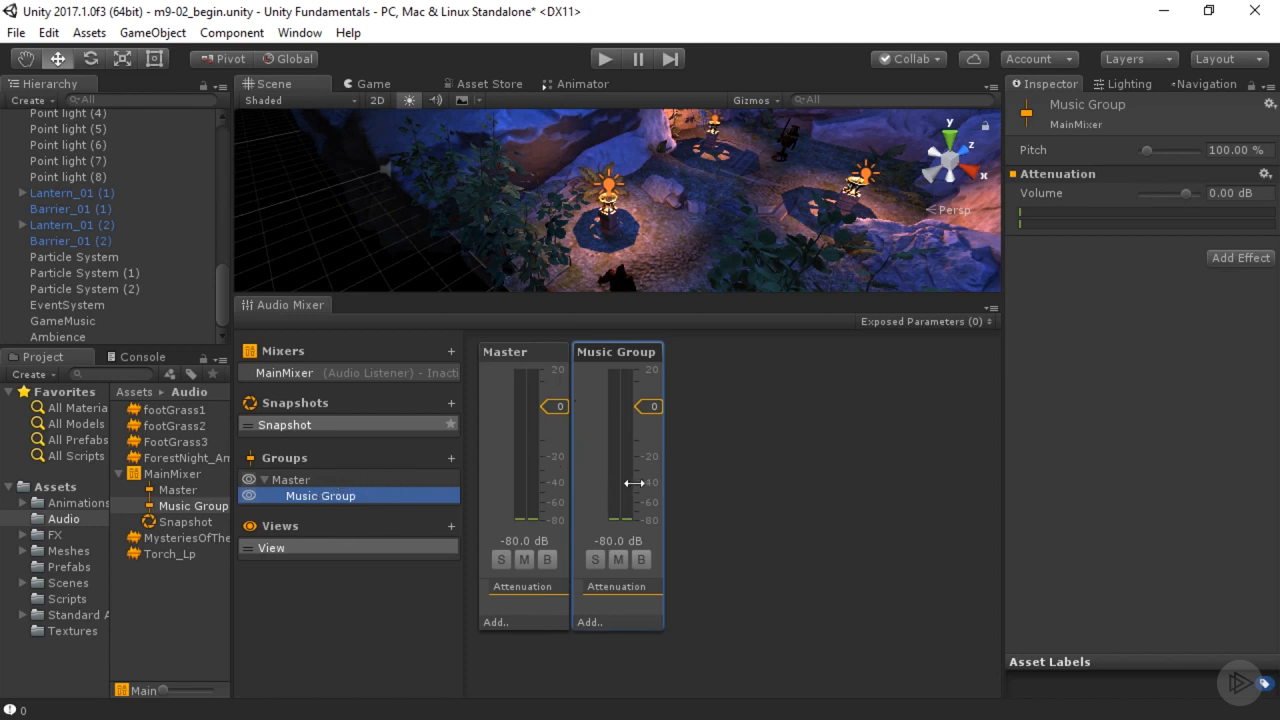
Step: Add a child group under Music Group and name it "SFX Group"
{"action": "left_click", "coordinate": [451, 457]}
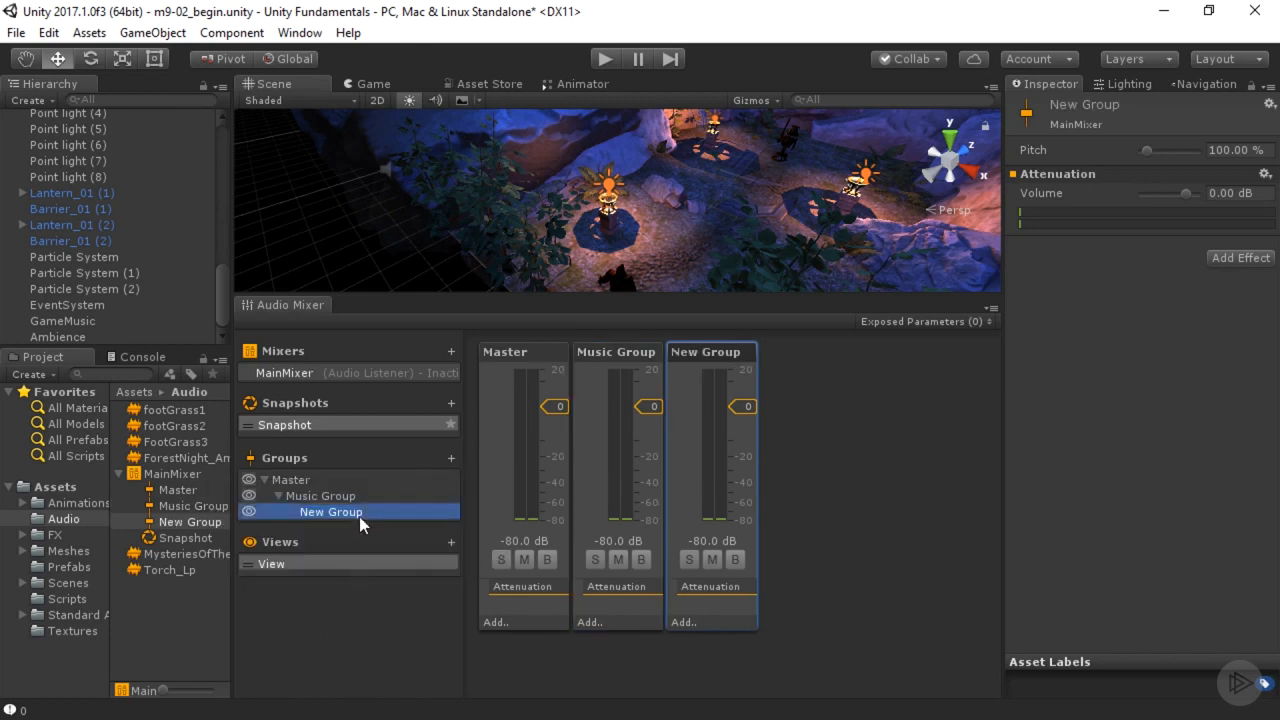
{"action": "right_click", "coordinate": [358, 513]}
{"action": "left_click", "coordinate": [407, 577]}
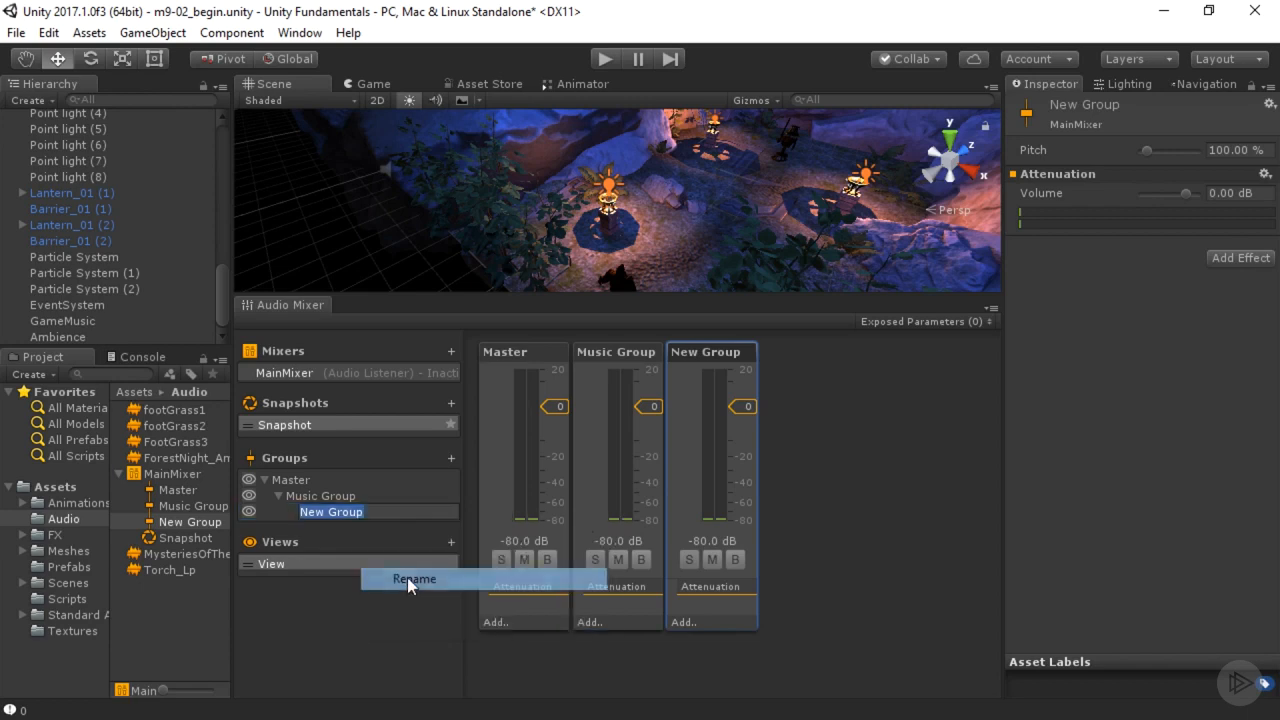
{"action": "type", "text": "SFX Fro"}
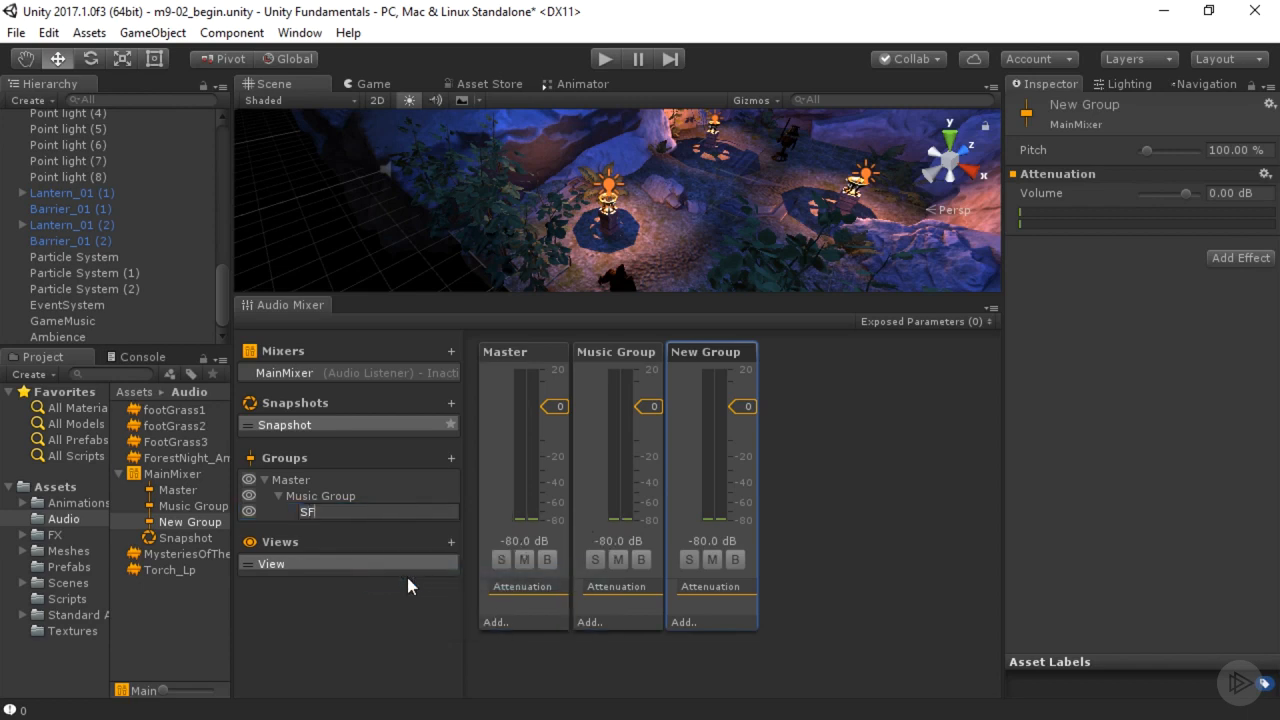
{"action": "key", "text": "BackSpace"}
{"action": "key", "text": "BackSpace"}
{"action": "key", "text": "BackSpace"}
{"action": "type", "text": "Group"}
{"action": "key", "text": "Return"}
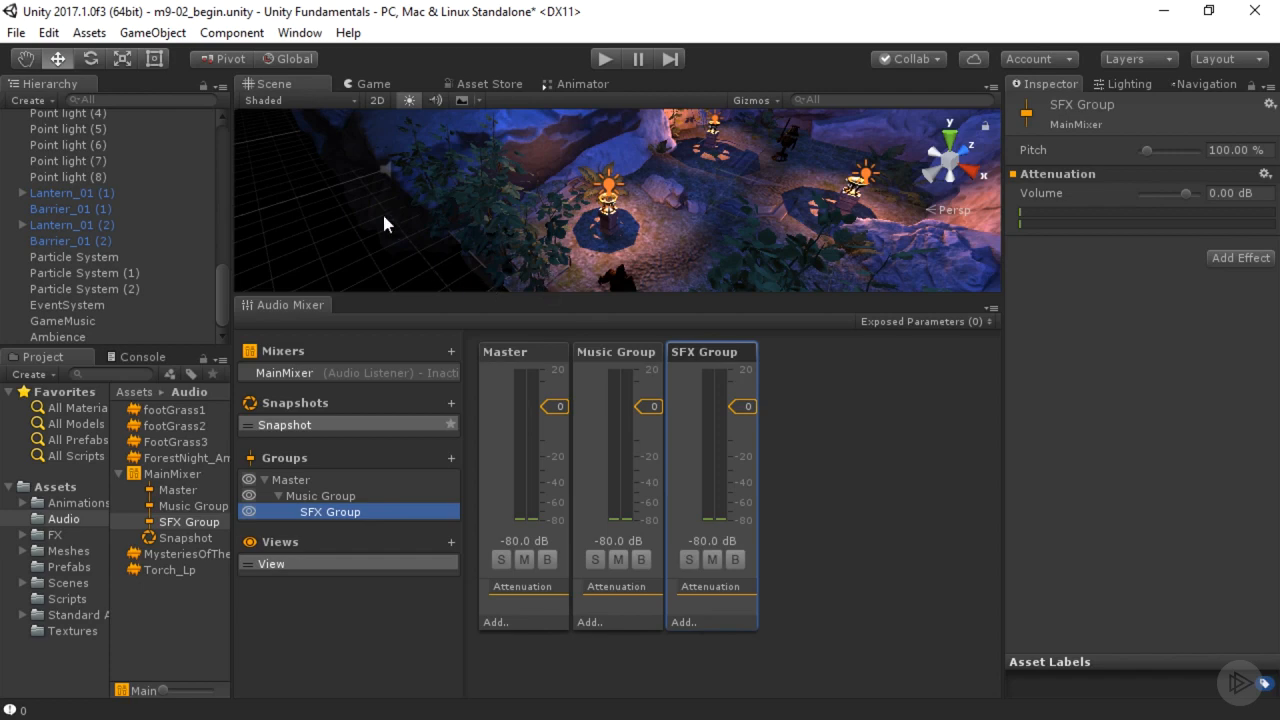
Step: Set the Ambience audio source's output to SFX Group, and play the scene briefly to check the mixer levels
{"action": "left_click", "coordinate": [60, 337]}
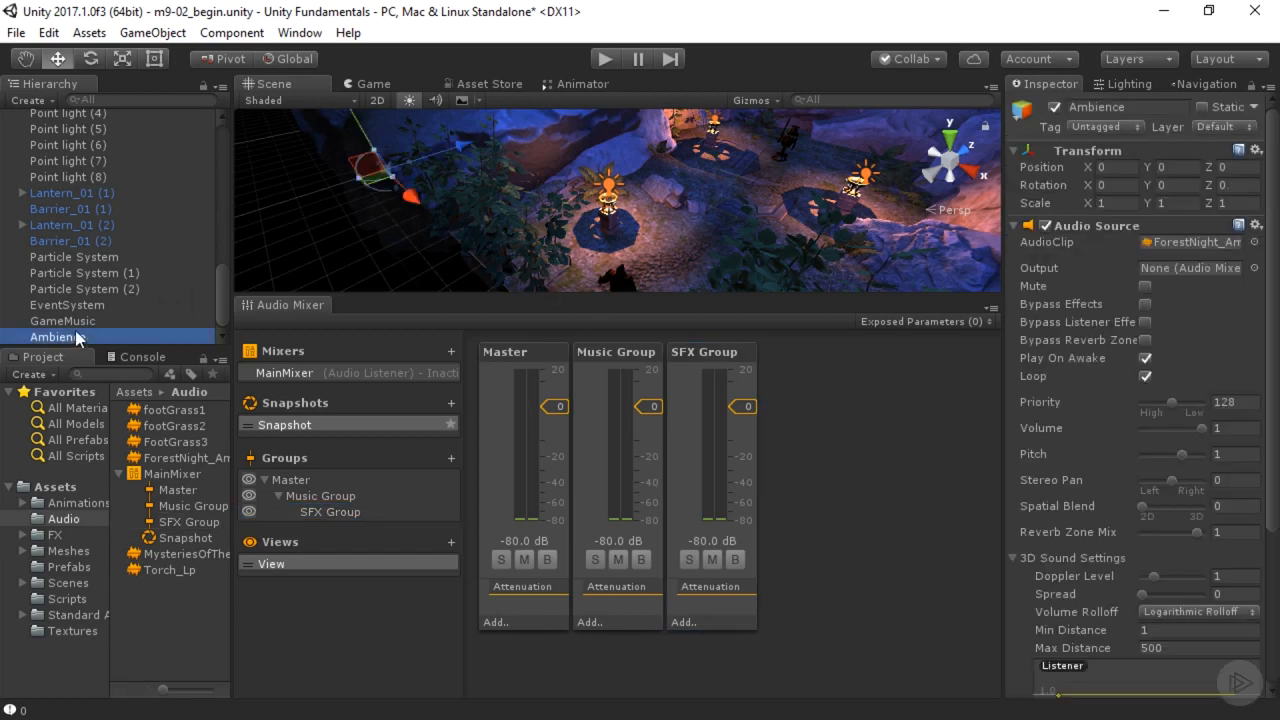
{"action": "left_click", "coordinate": [1254, 267]}
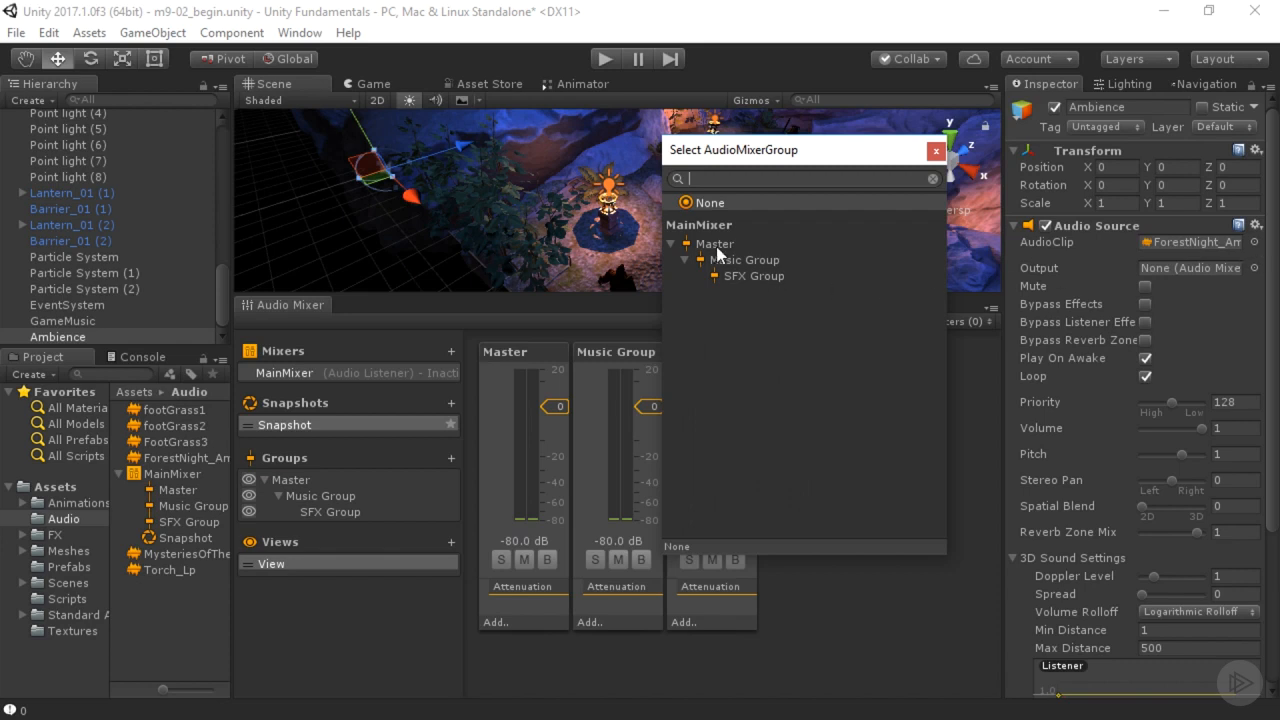
{"action": "double_click", "coordinate": [747, 274]}
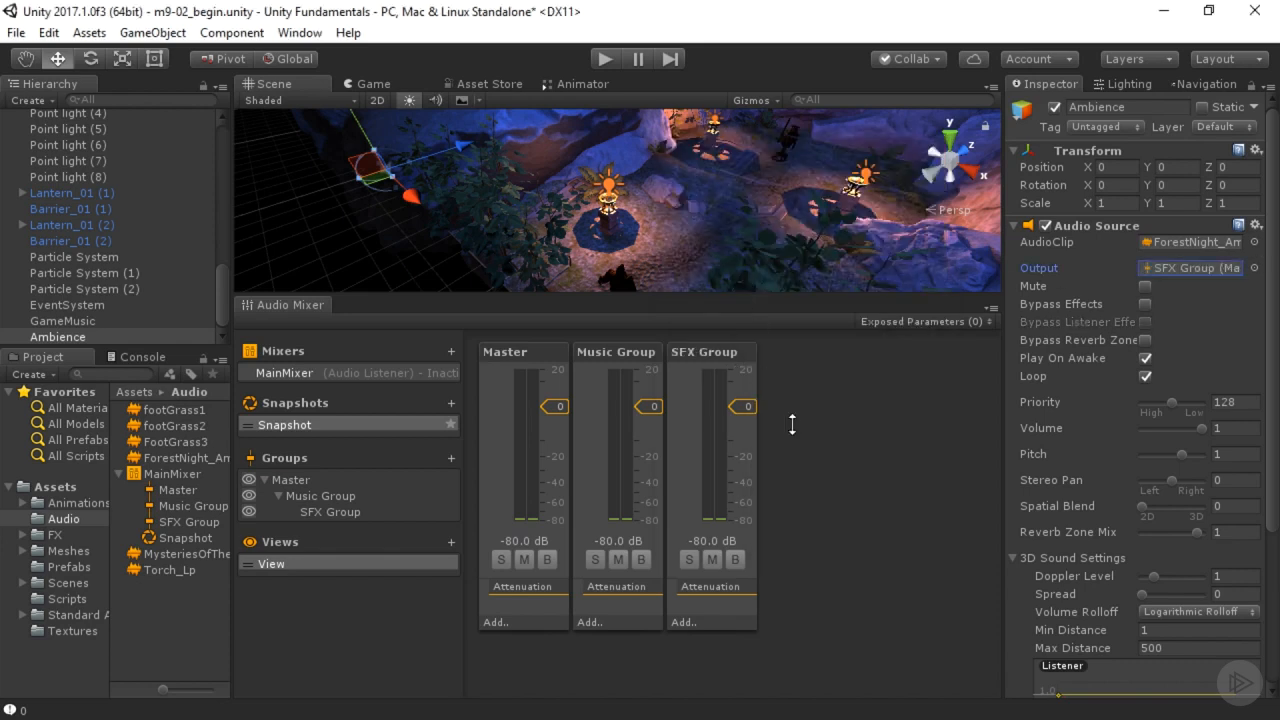
{"action": "left_click", "coordinate": [595, 60]}
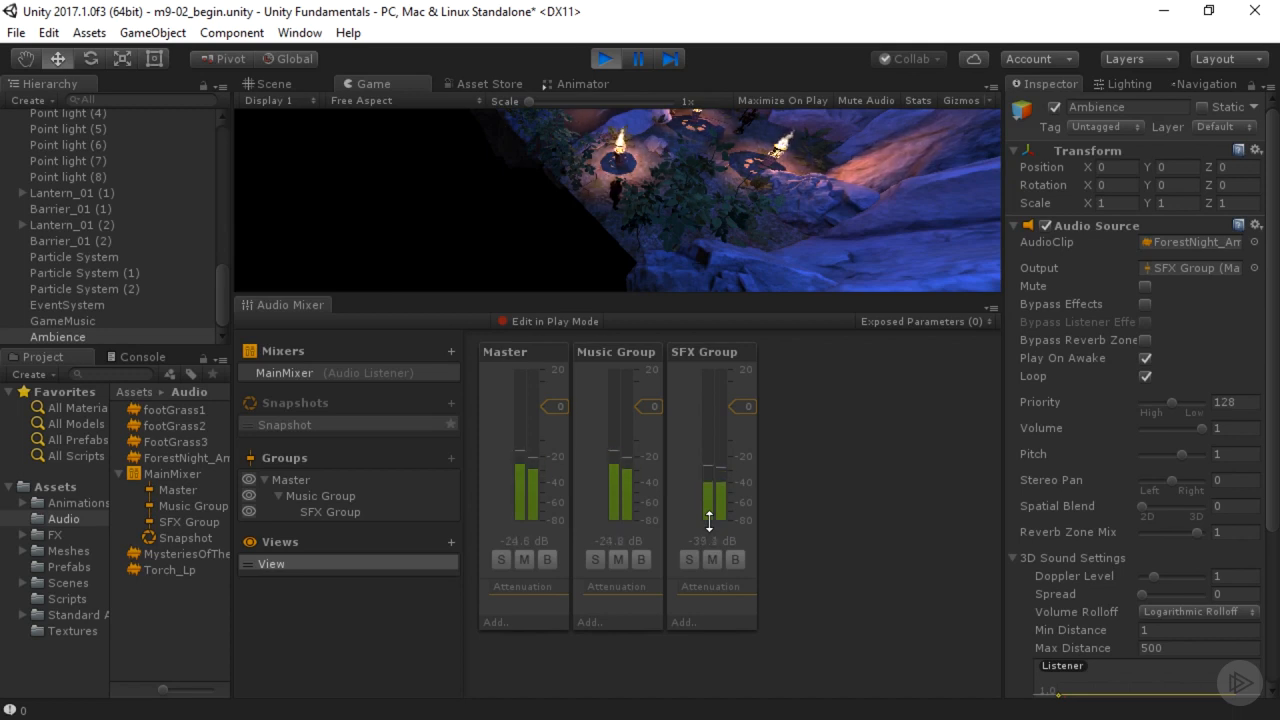
{"action": "key", "text": "ctrl+p"}
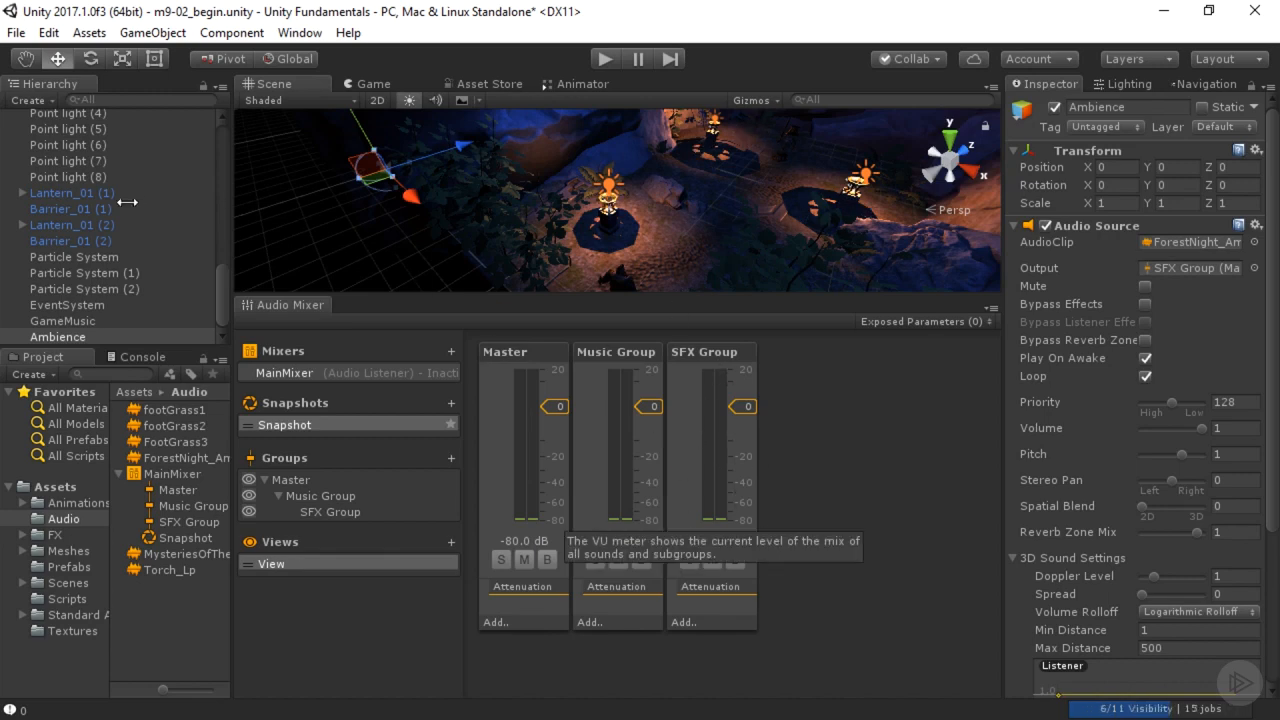
Step: Find the three Particle System objects by filtering the hierarchy for "par" and set their audio source output to SFX Group
{"action": "scroll", "coordinate": [607, 209], "scroll_direction": "up", "scroll_amount": 2}
{"action": "scroll", "coordinate": [607, 209], "scroll_direction": "up", "scroll_amount": 3}
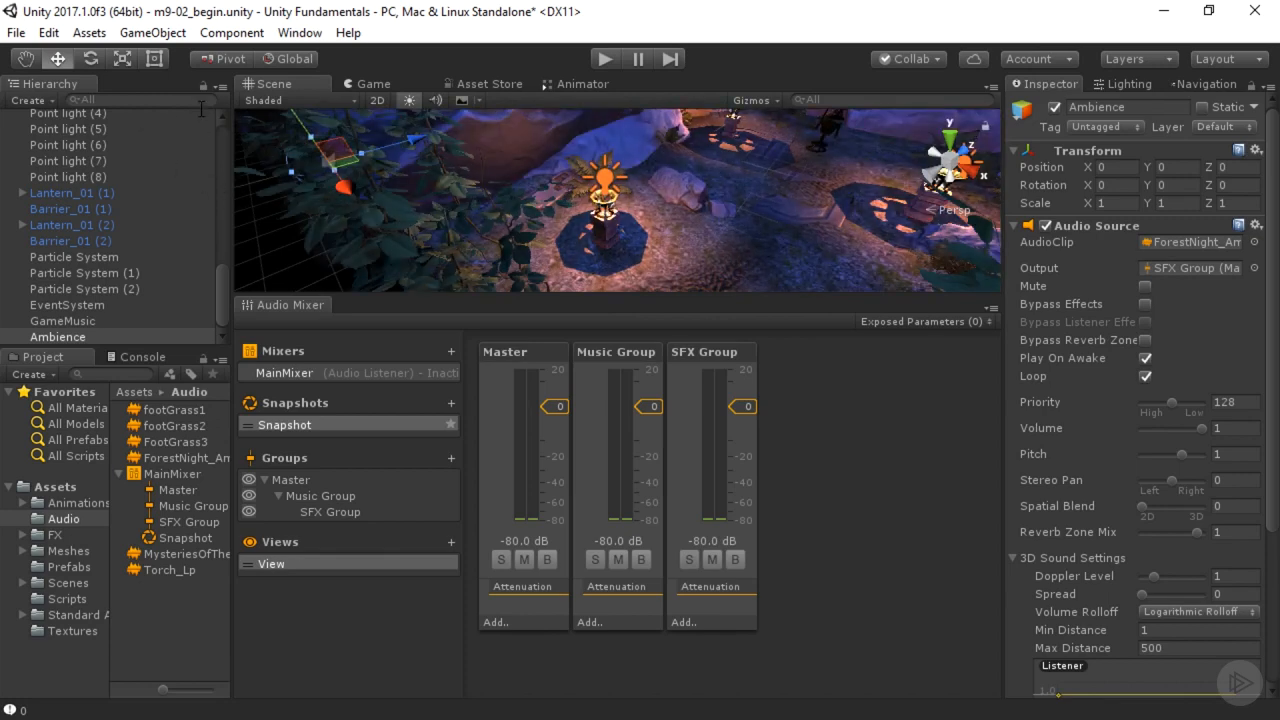
{"action": "left_click", "coordinate": [200, 102]}
{"action": "type", "text": "s"}
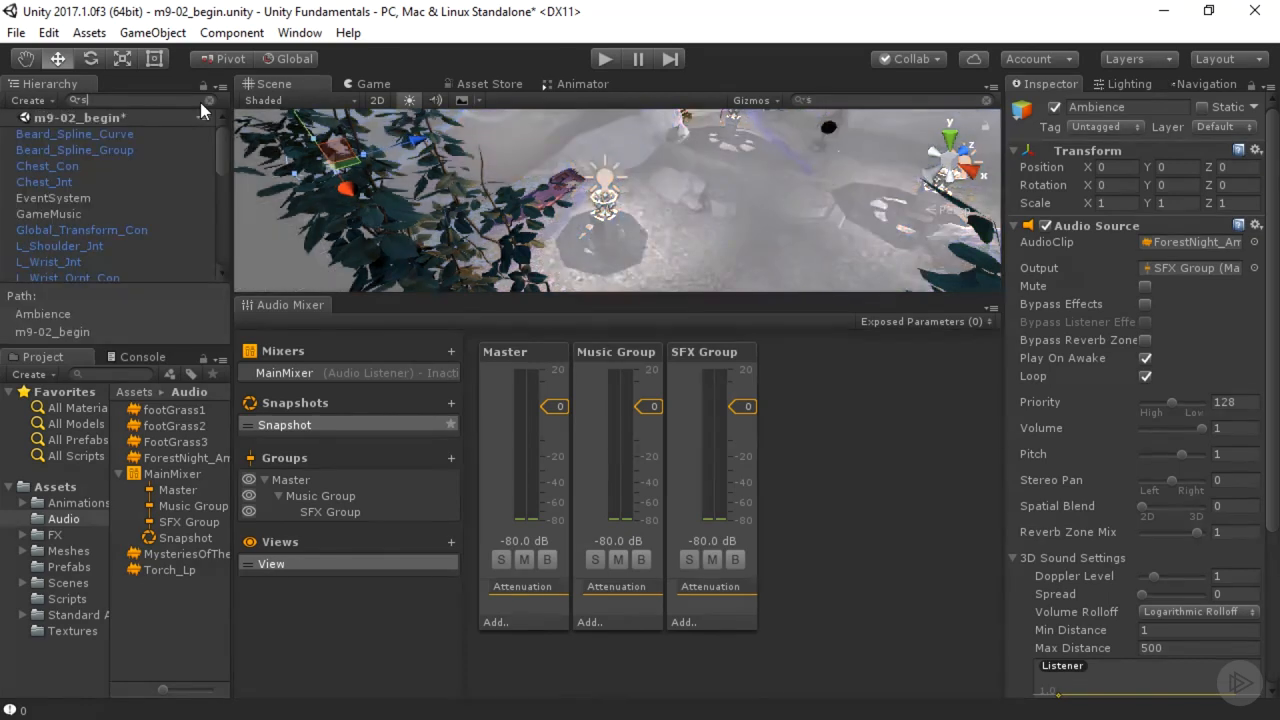
{"action": "key", "text": "BackSpace"}
{"action": "type", "text": "par"}
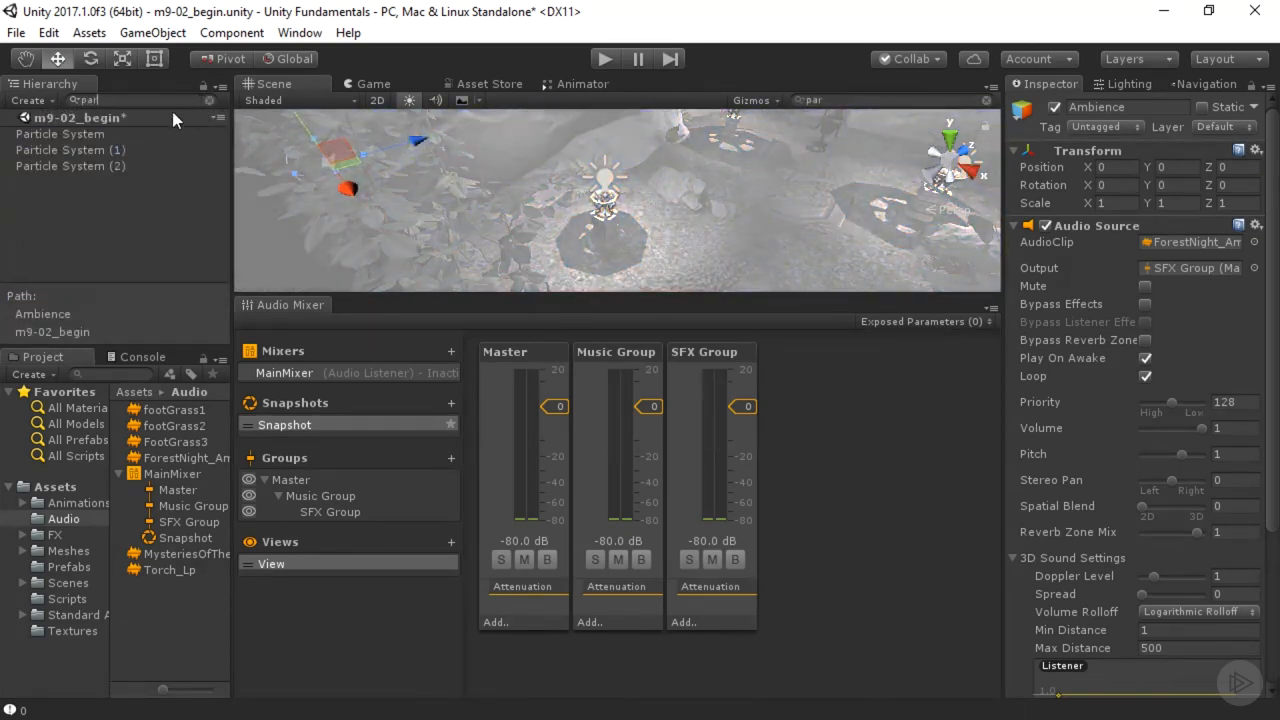
{"action": "left_click", "coordinate": [102, 134]}
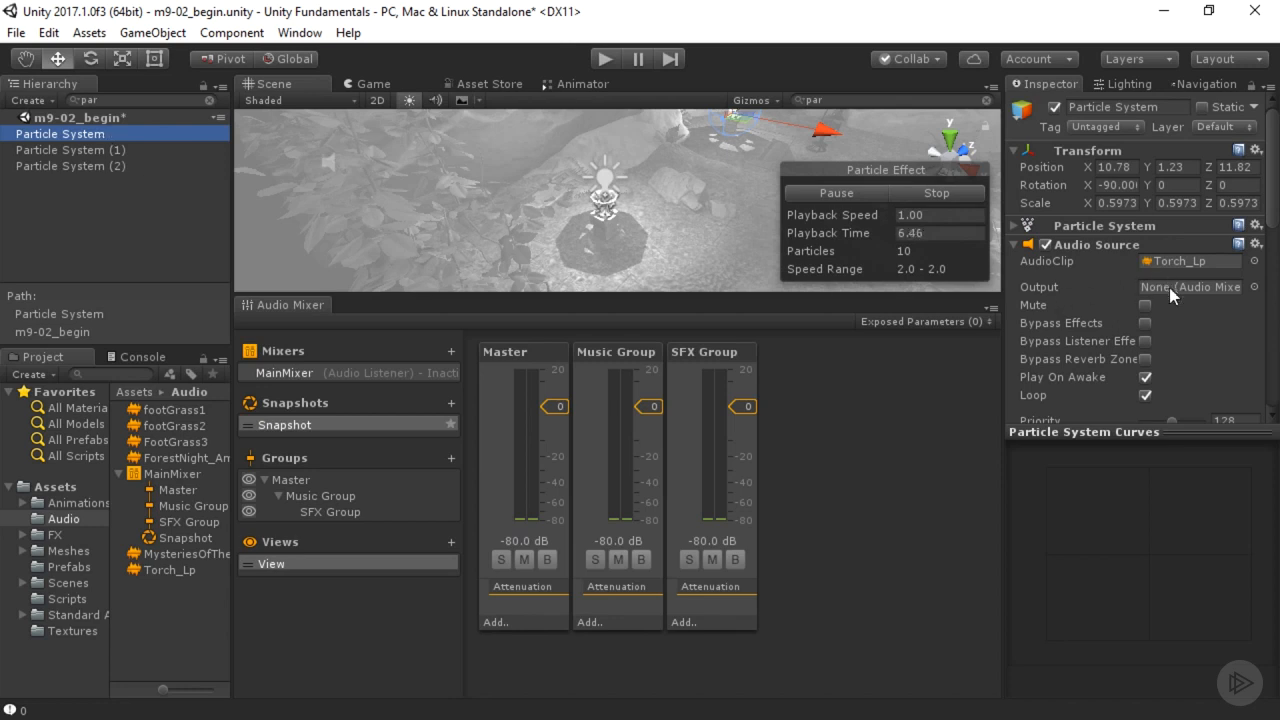
{"action": "left_click", "coordinate": [76, 167], "text": "shift"}
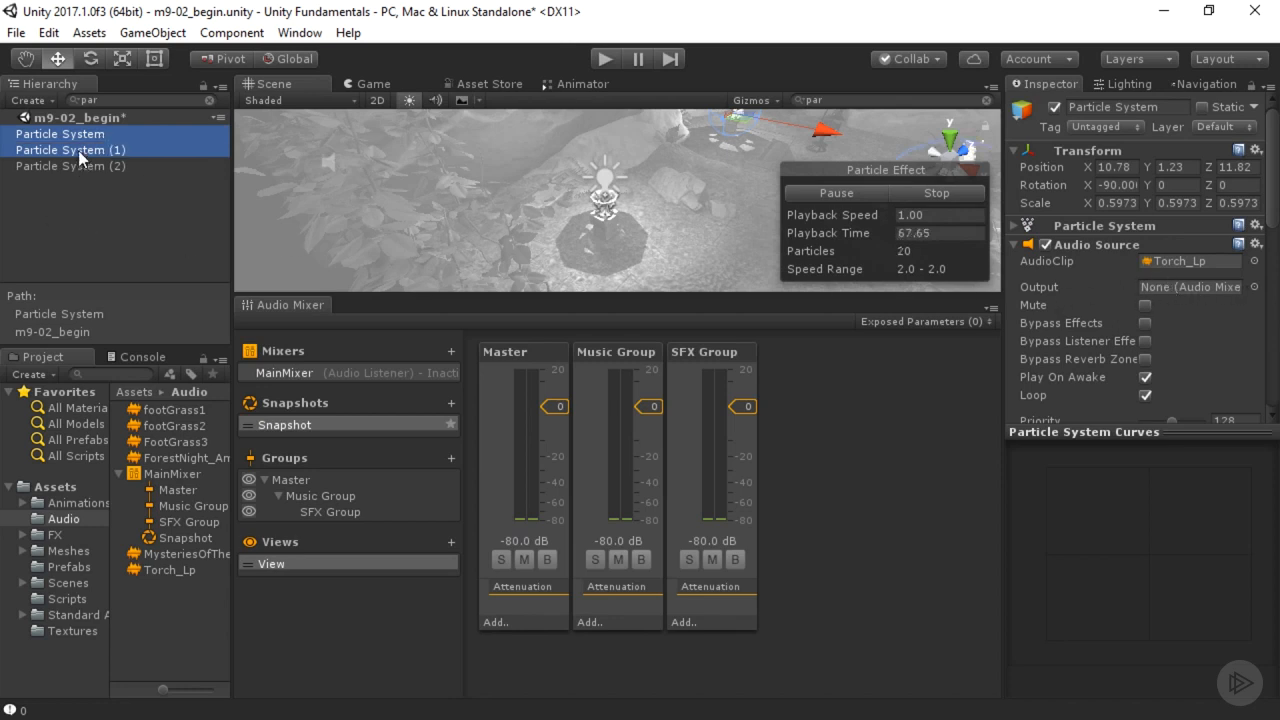
{"action": "left_click", "coordinate": [1254, 288]}
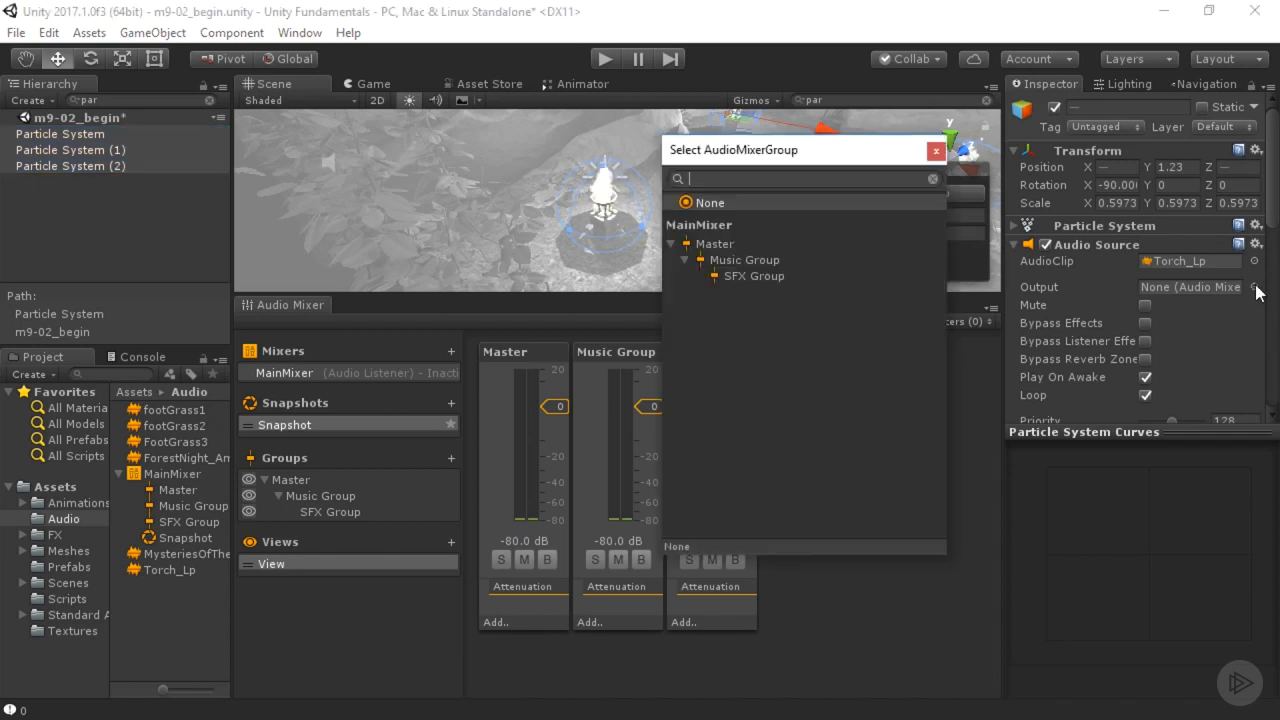
{"action": "double_click", "coordinate": [741, 275]}
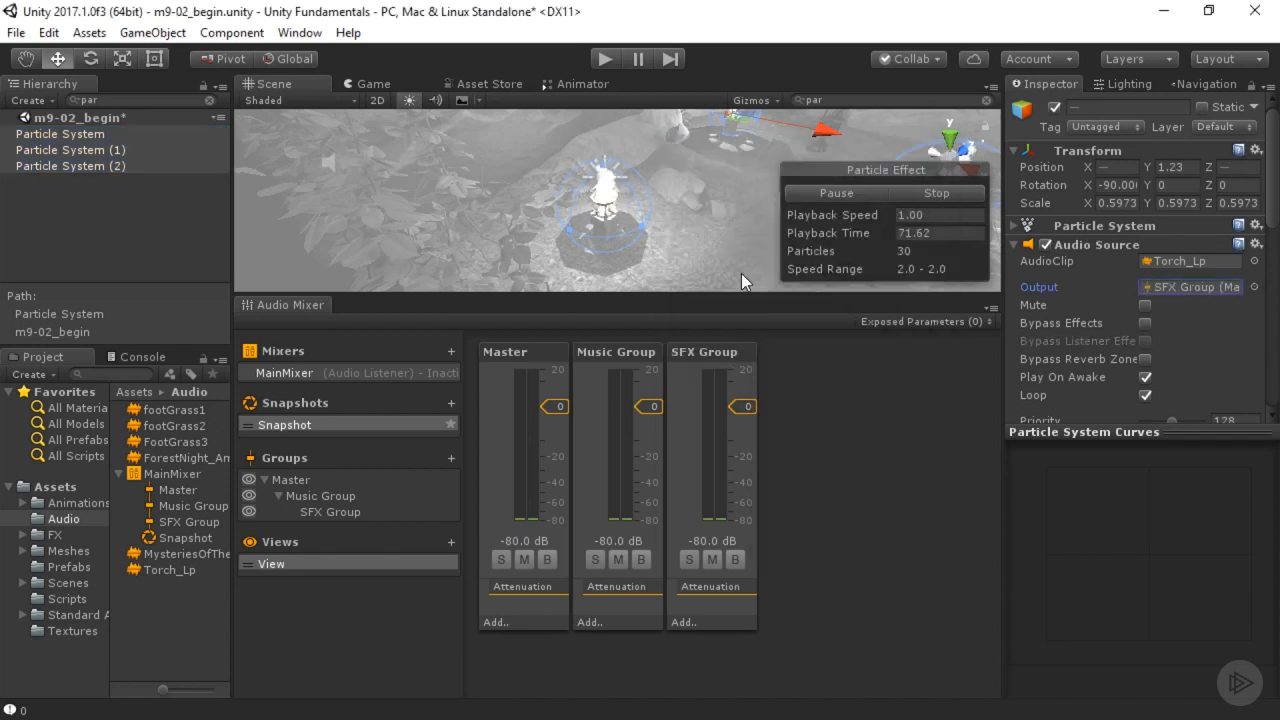
{"action": "left_click", "coordinate": [207, 100]}
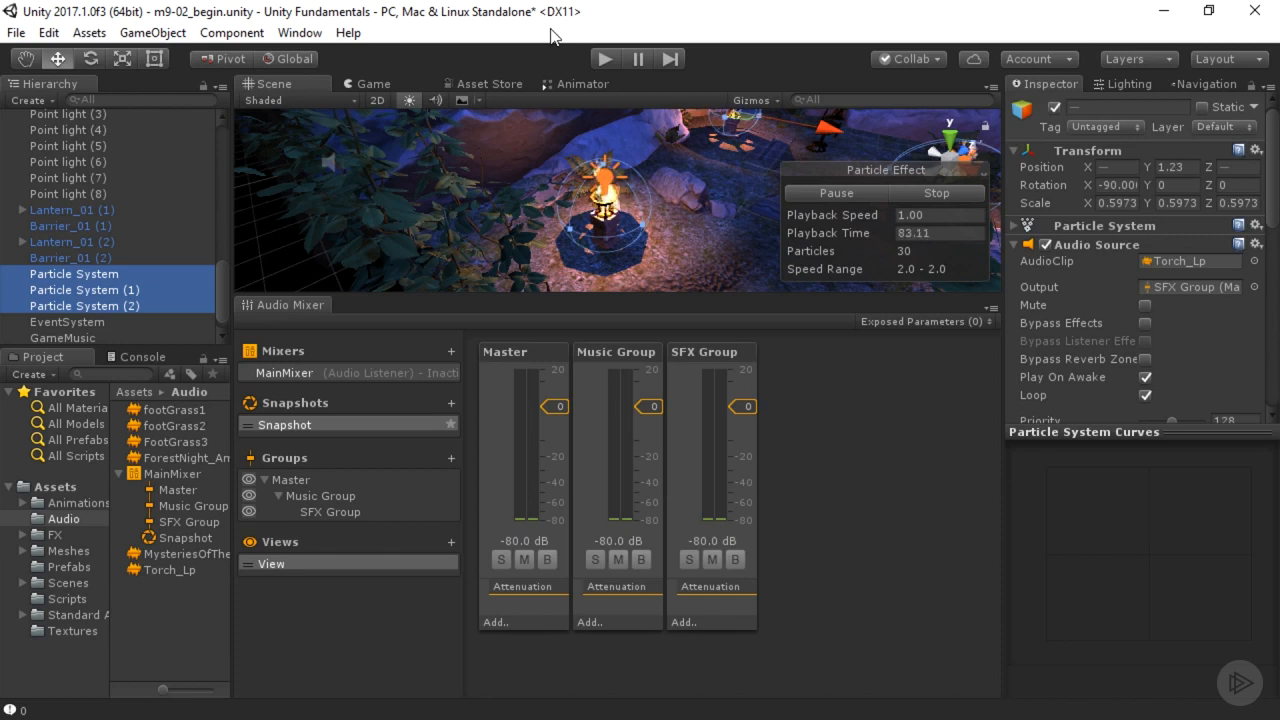
Step: Play the scene with mixer editing enabled and lower SFX Group to about -16 dB, Music Group to -15 dB and Master to -14 dB
{"action": "left_click", "coordinate": [605, 59]}
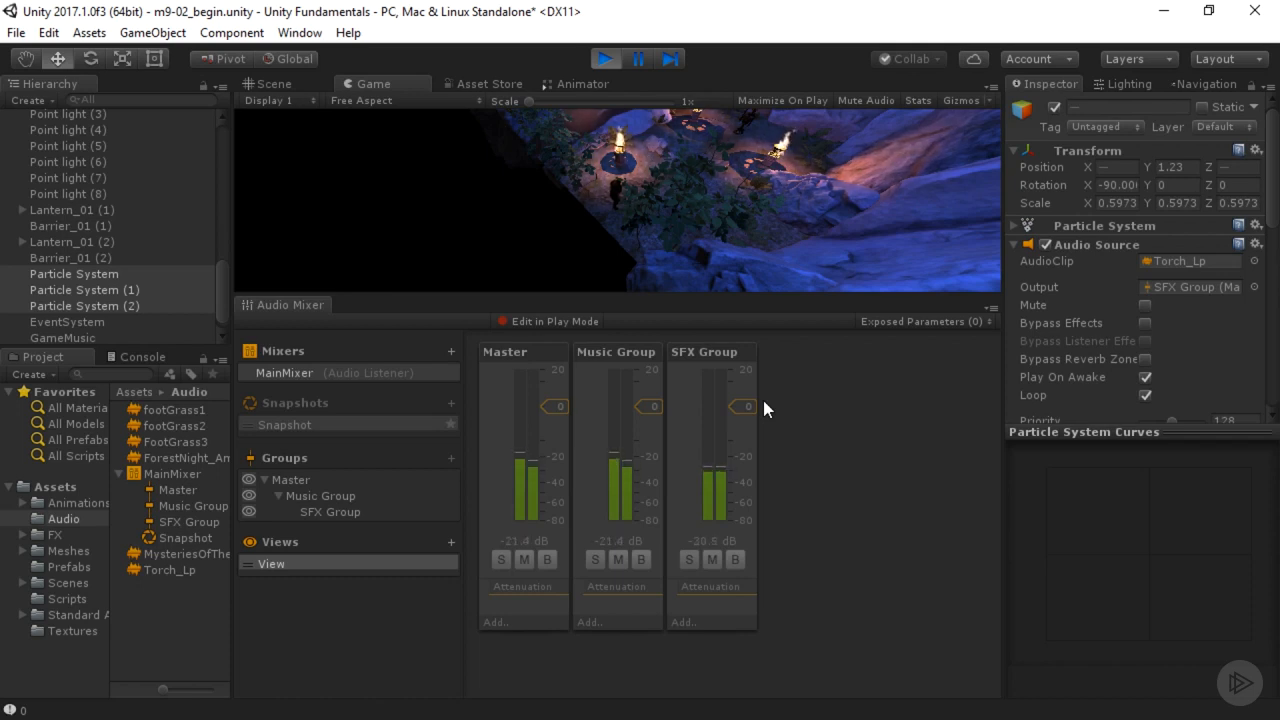
{"action": "left_click", "coordinate": [545, 321]}
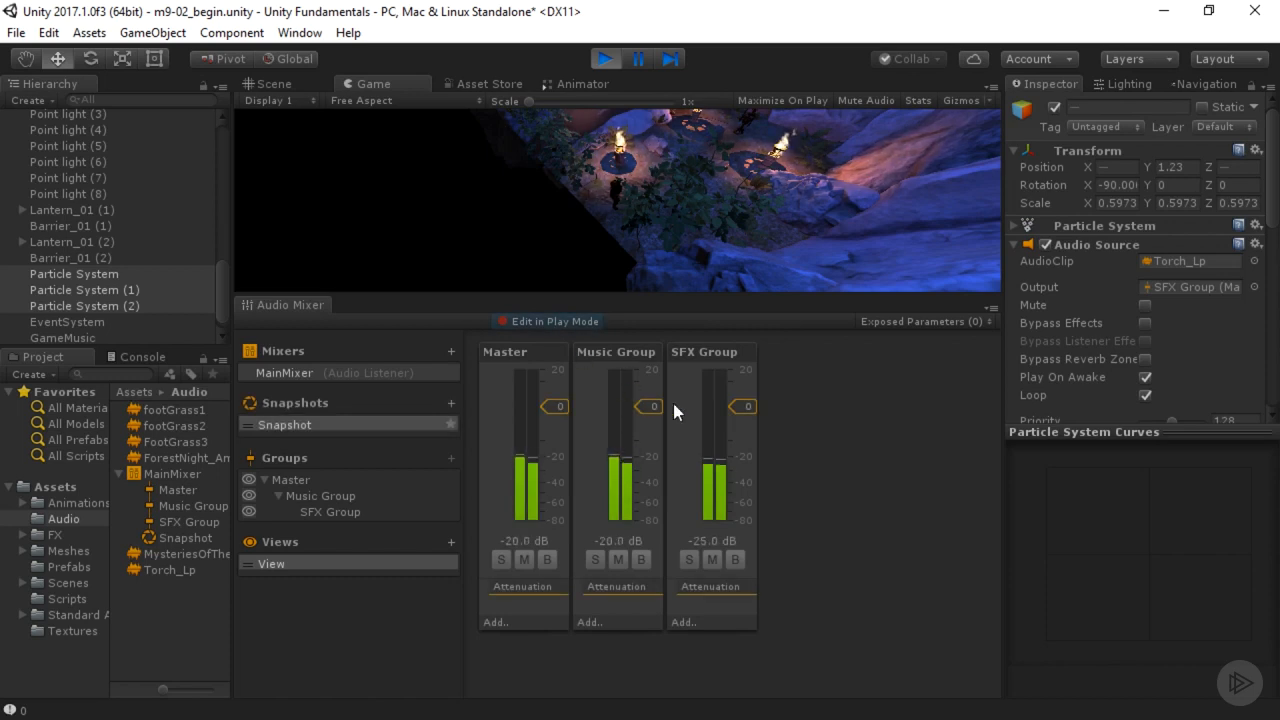
{"action": "left_click_drag", "start_coordinate": [741, 412], "coordinate": [742, 454]}
{"action": "left_click_drag", "start_coordinate": [655, 408], "coordinate": [648, 453]}
{"action": "left_click_drag", "start_coordinate": [557, 407], "coordinate": [556, 443]}
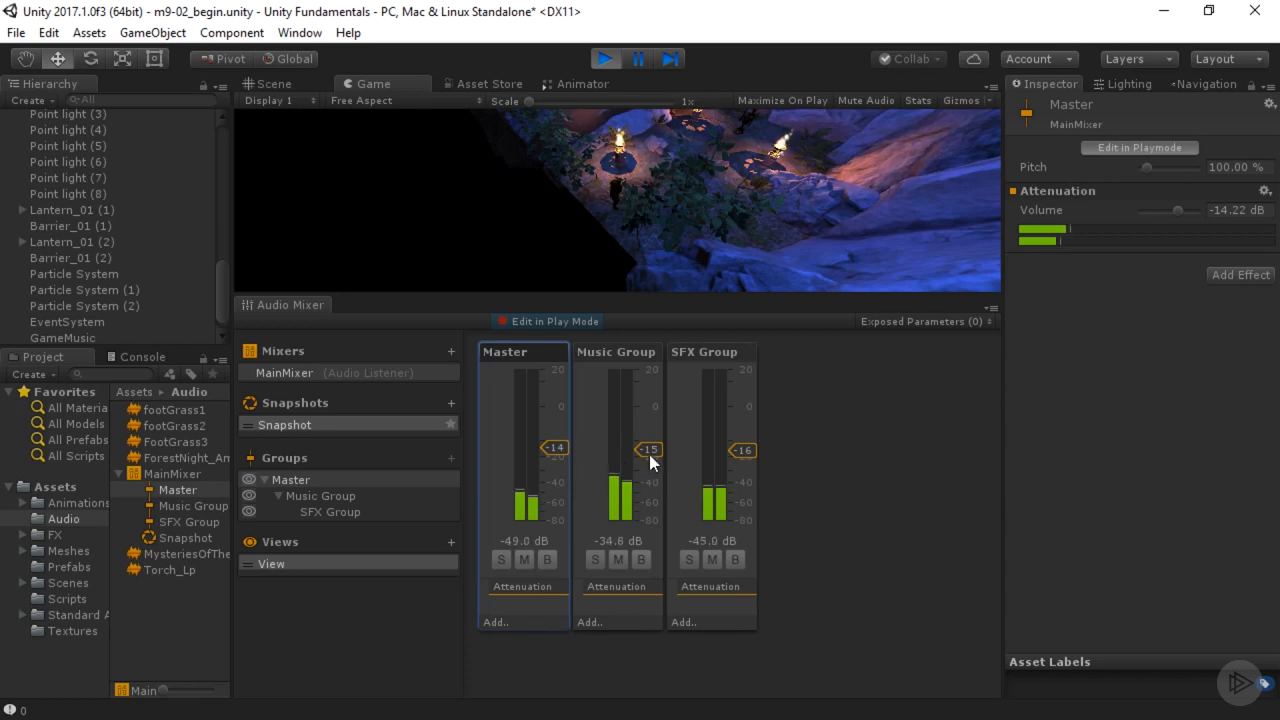
Step: Rebalance the mix by ear to about -10 dB for Master, -10 dB for Music Group and -12 dB for SFX Group
{"action": "left_click_drag", "start_coordinate": [649, 454], "coordinate": [648, 437]}
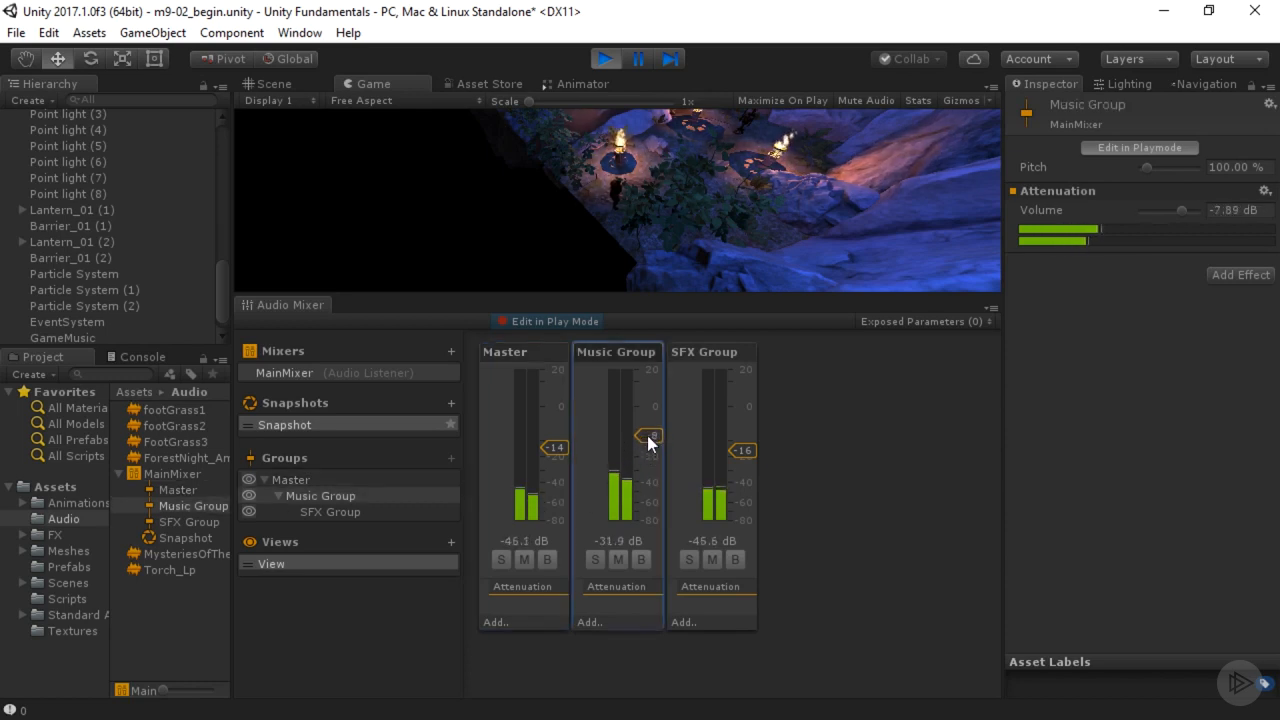
{"action": "left_click_drag", "start_coordinate": [563, 445], "coordinate": [563, 437]}
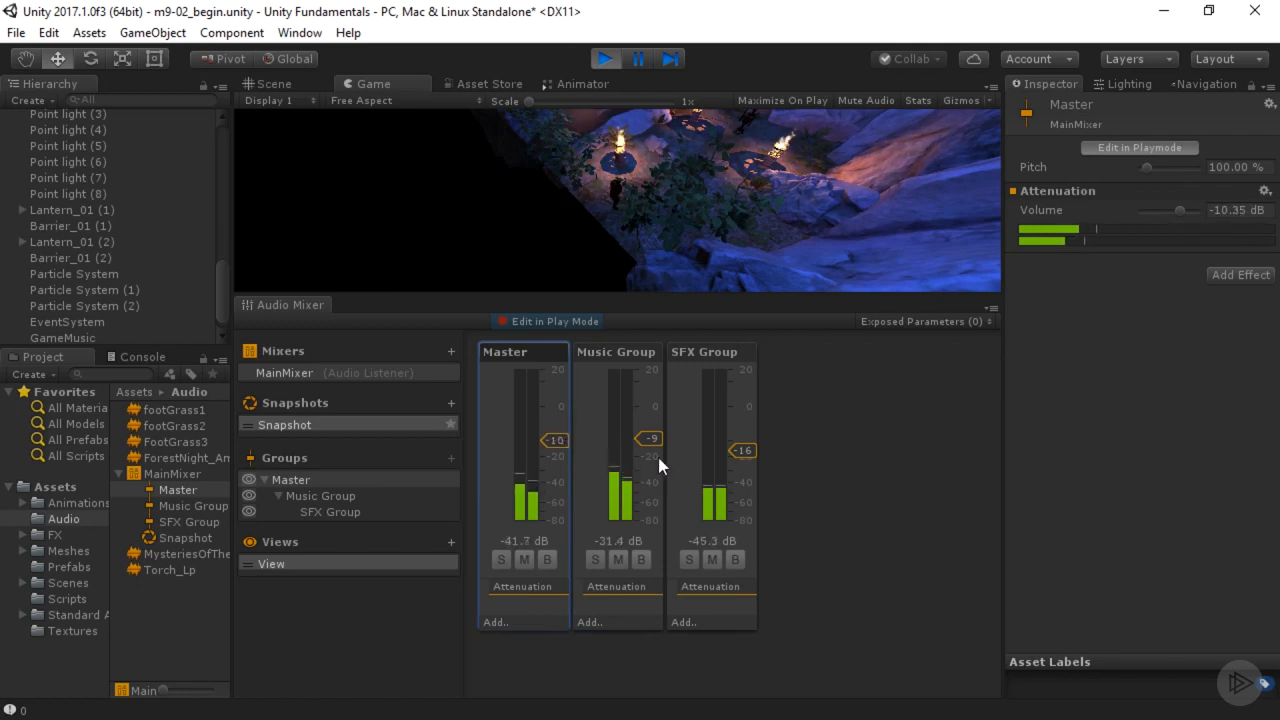
{"action": "left_click", "coordinate": [745, 448]}
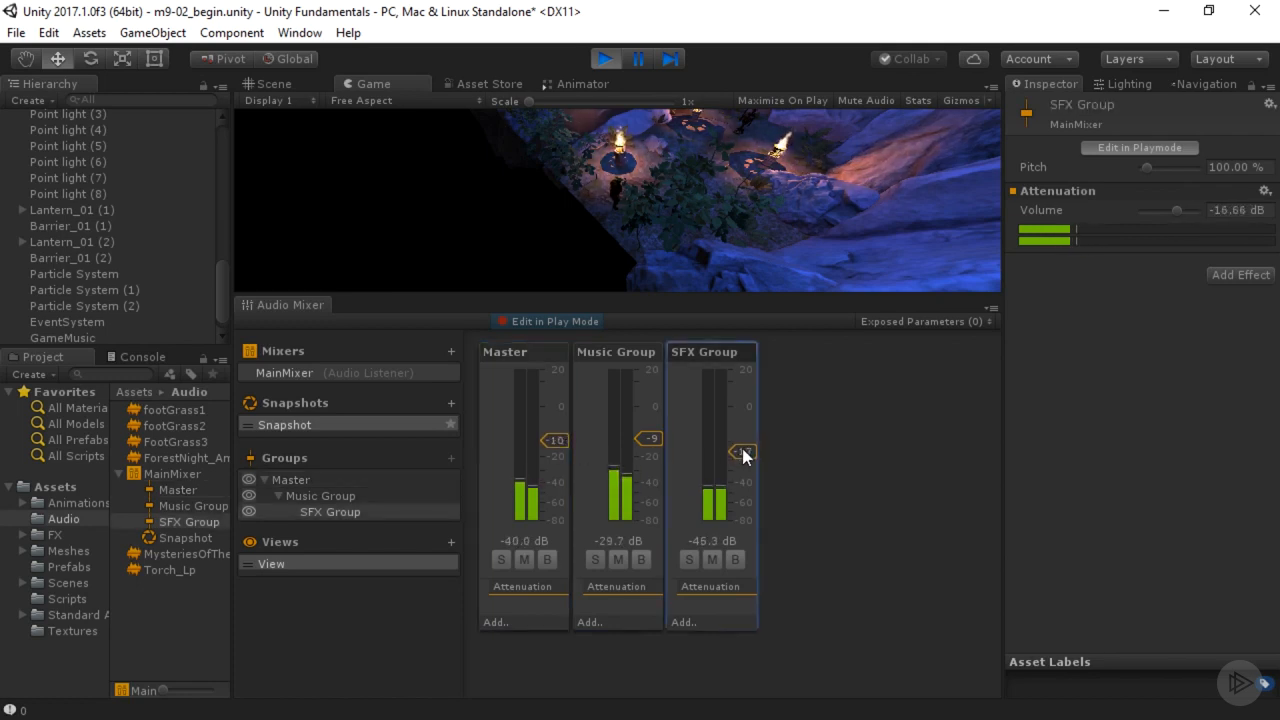
{"action": "left_click_drag", "start_coordinate": [742, 448], "coordinate": [740, 450]}
{"action": "left_click_drag", "start_coordinate": [740, 447], "coordinate": [739, 443]}
{"action": "left_click_drag", "start_coordinate": [654, 434], "coordinate": [652, 448]}
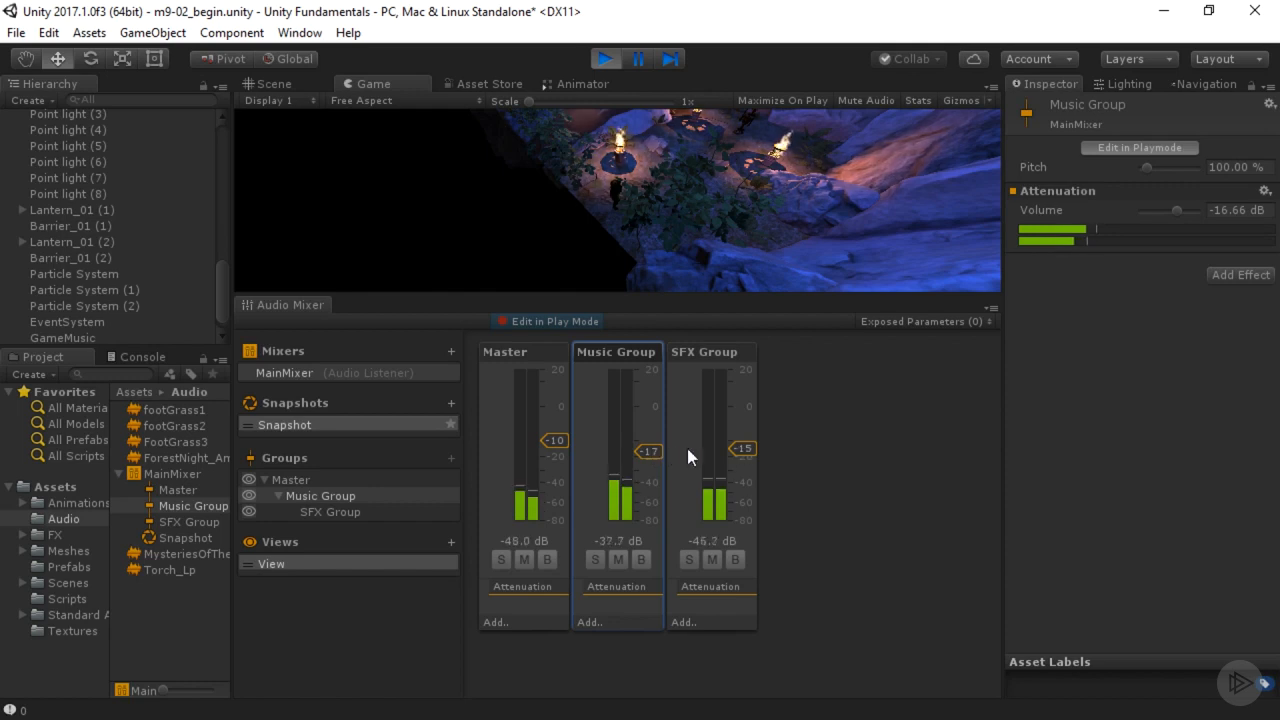
{"action": "left_click_drag", "start_coordinate": [650, 451], "coordinate": [649, 440]}
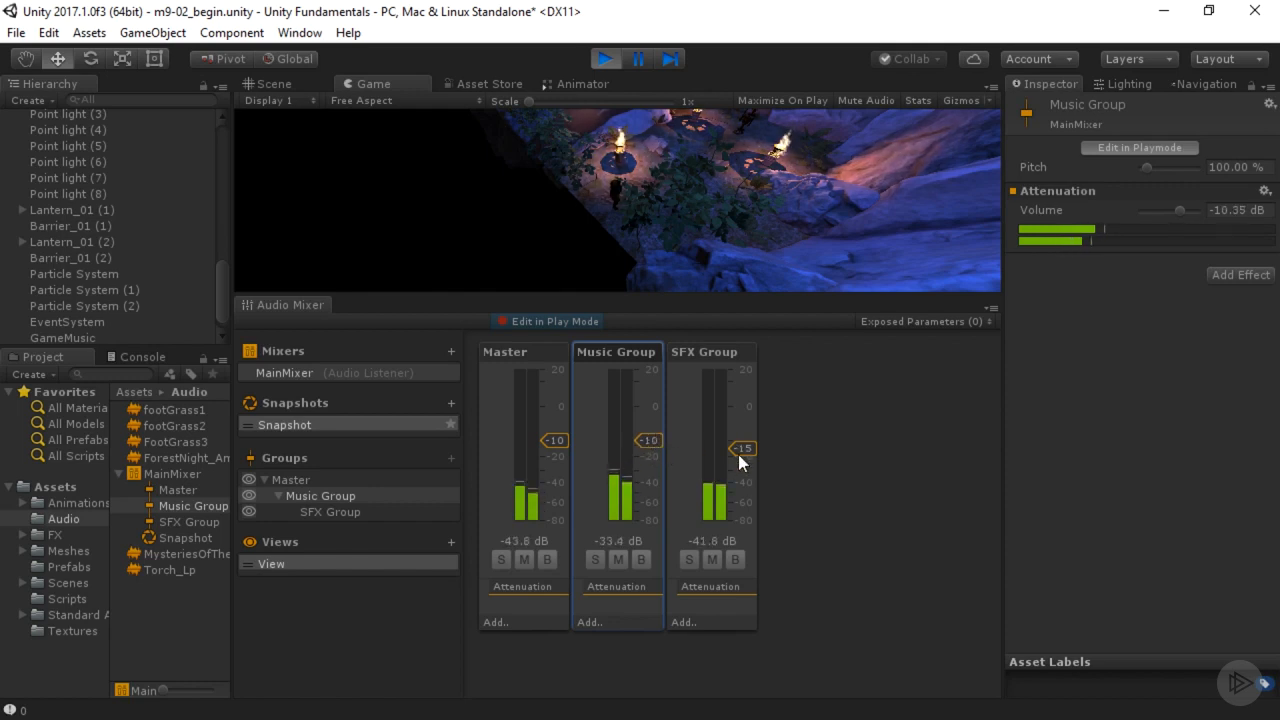
{"action": "left_click_drag", "start_coordinate": [738, 454], "coordinate": [738, 449]}
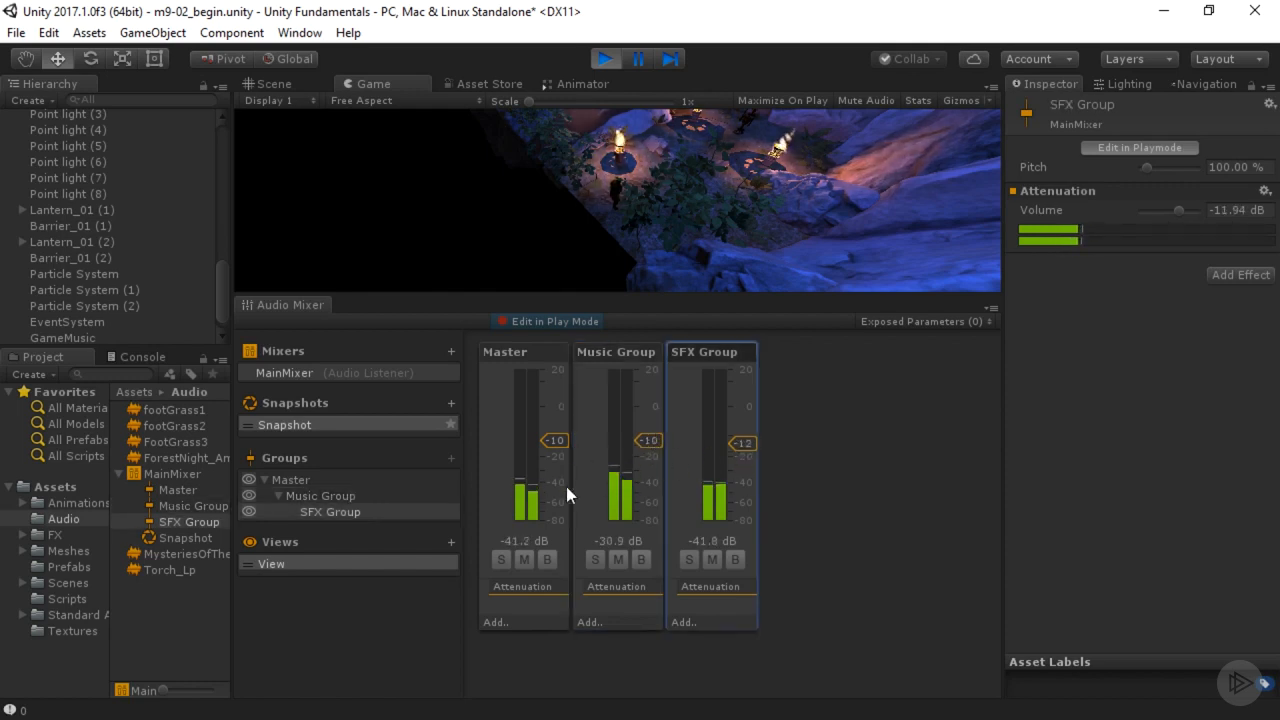
Step: Drop the Master volume to -80 dB to silence the whole mix, and raise it to about -8 dB
{"action": "left_click_drag", "start_coordinate": [555, 445], "coordinate": [556, 522]}
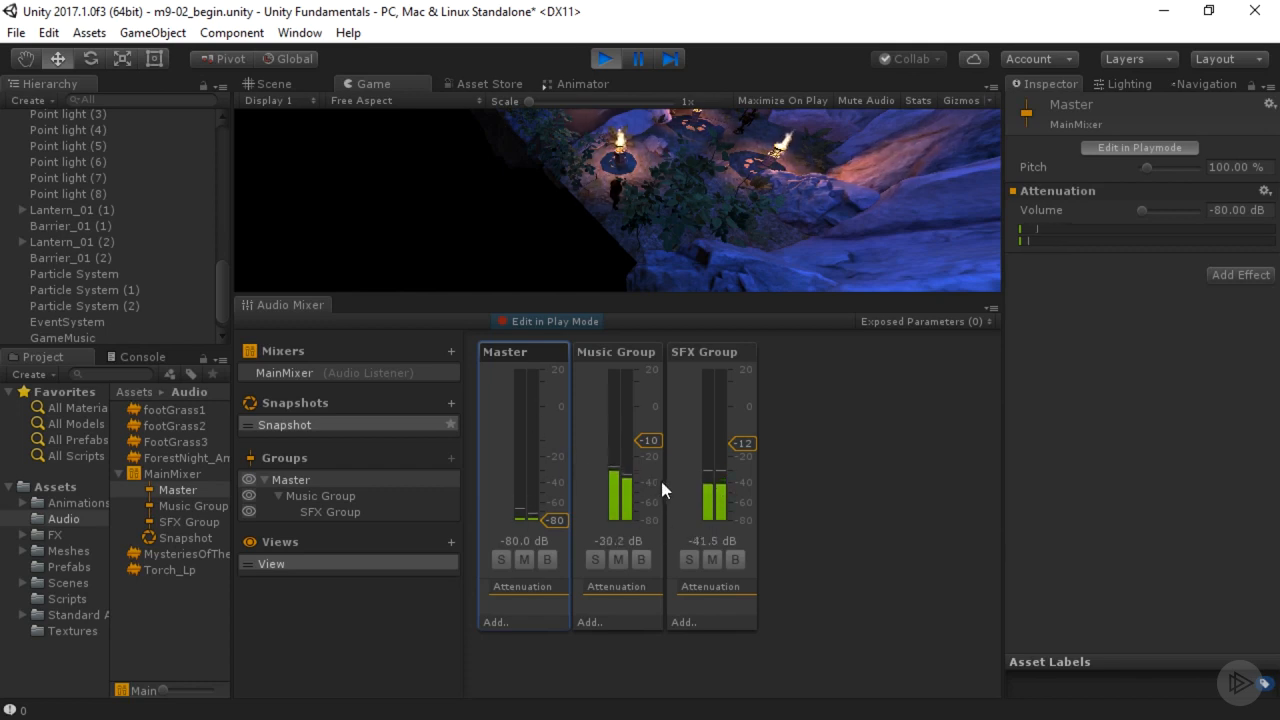
{"action": "left_click_drag", "start_coordinate": [563, 517], "coordinate": [558, 435]}
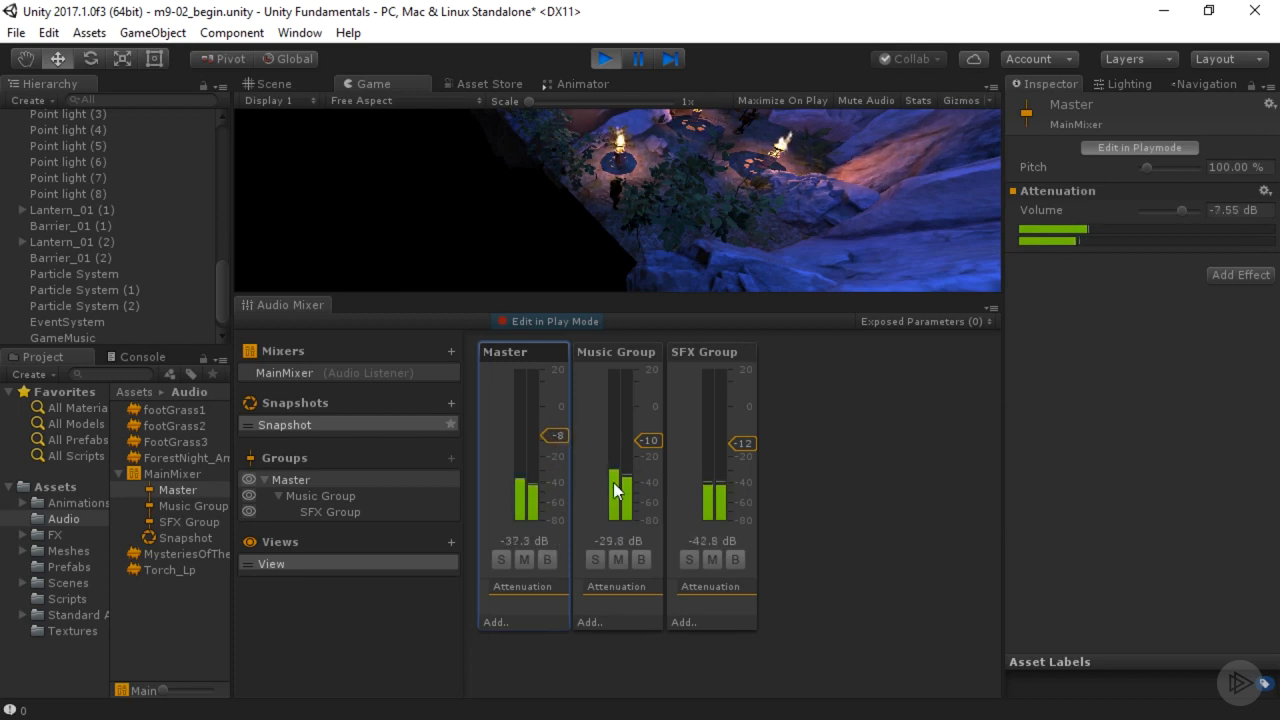
Step: Solo Music Group and SFX Group in turn to listen to each one, switching each solo off again
{"action": "left_click", "coordinate": [596, 561]}
{"action": "left_click", "coordinate": [596, 561]}
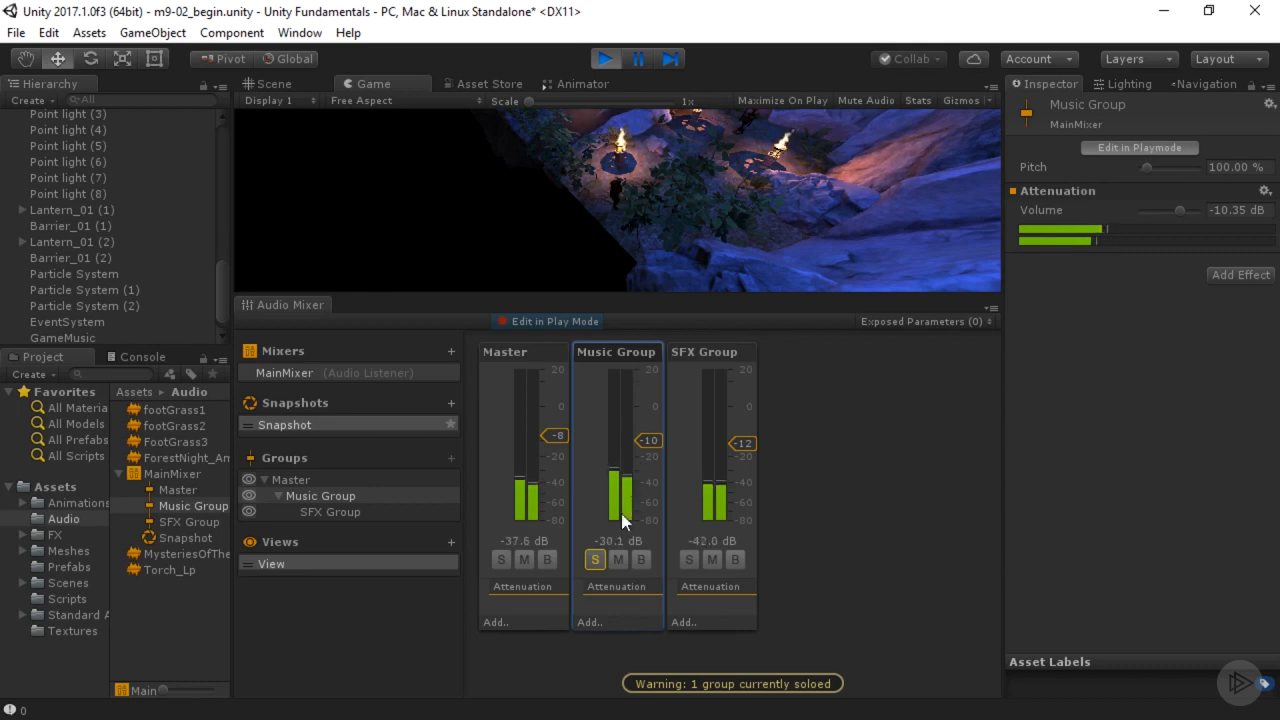
{"action": "left_click", "coordinate": [594, 560]}
{"action": "left_click", "coordinate": [688, 560]}
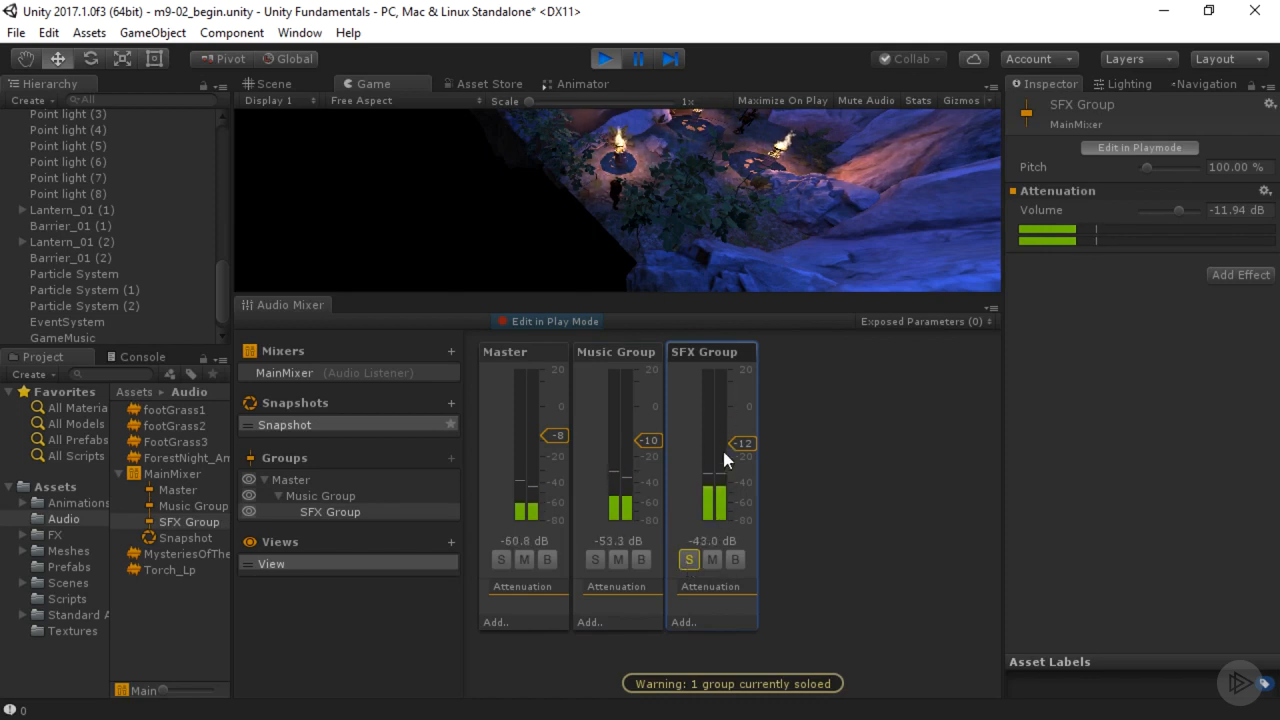
{"action": "left_click", "coordinate": [688, 560]}
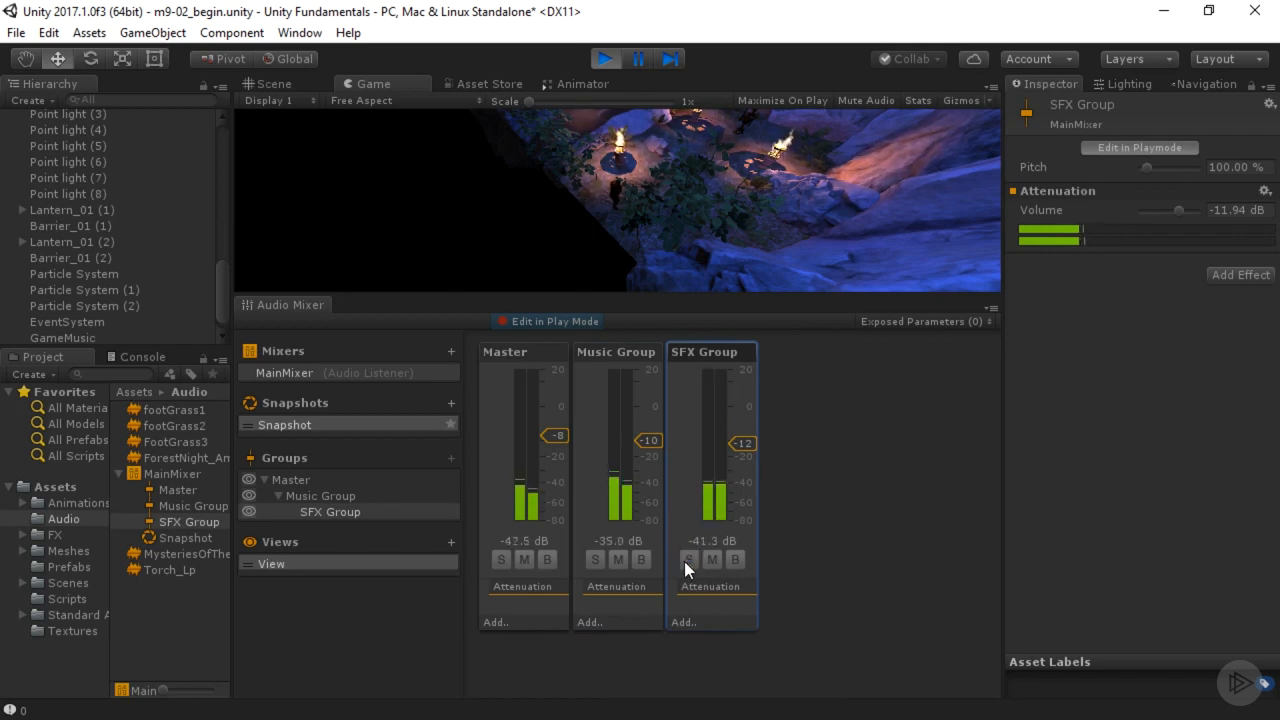
Step: Mute Music Group and SFX Group in turn to listen to the remaining sound, unmuting each one again
{"action": "left_click", "coordinate": [620, 560]}
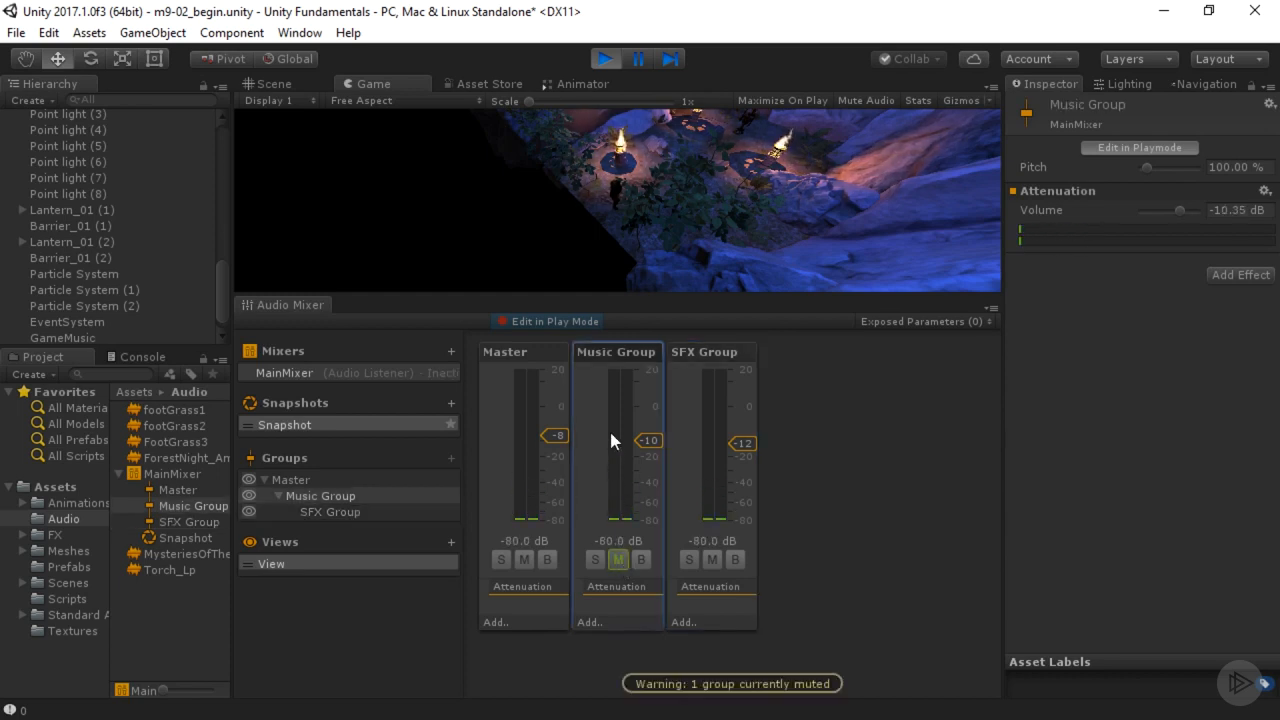
{"action": "left_click", "coordinate": [620, 560]}
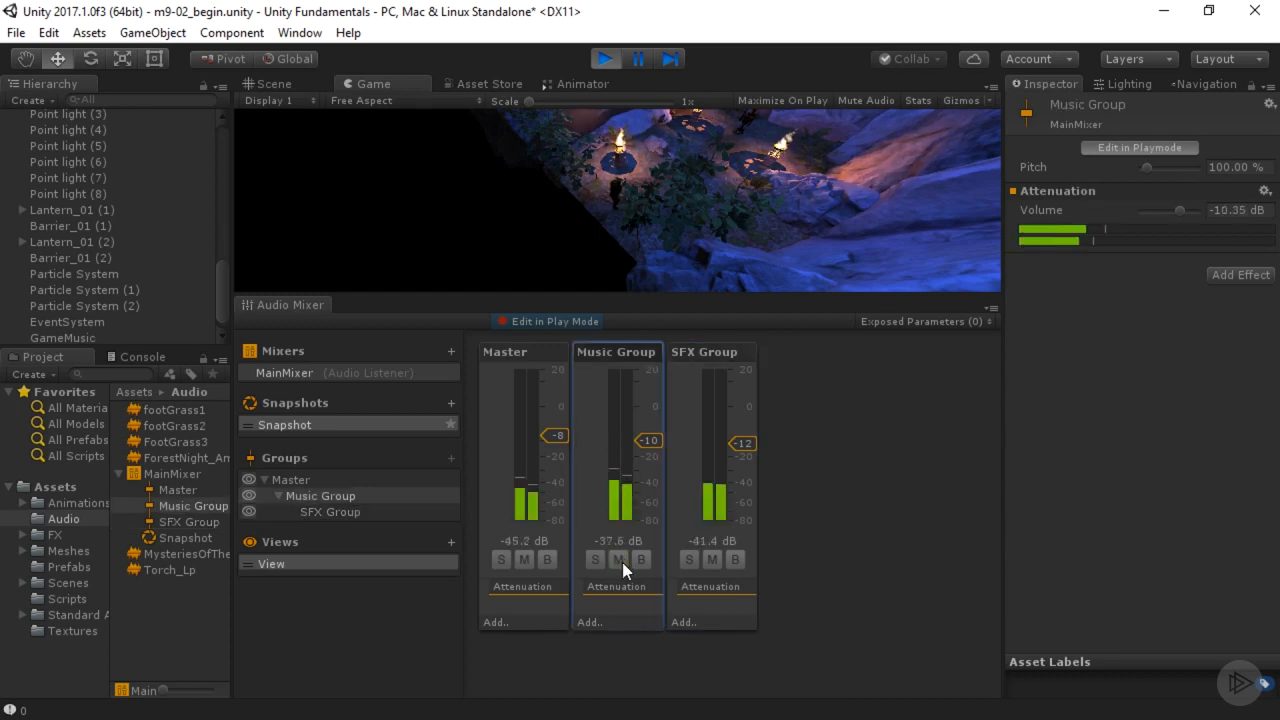
{"action": "left_click", "coordinate": [714, 353]}
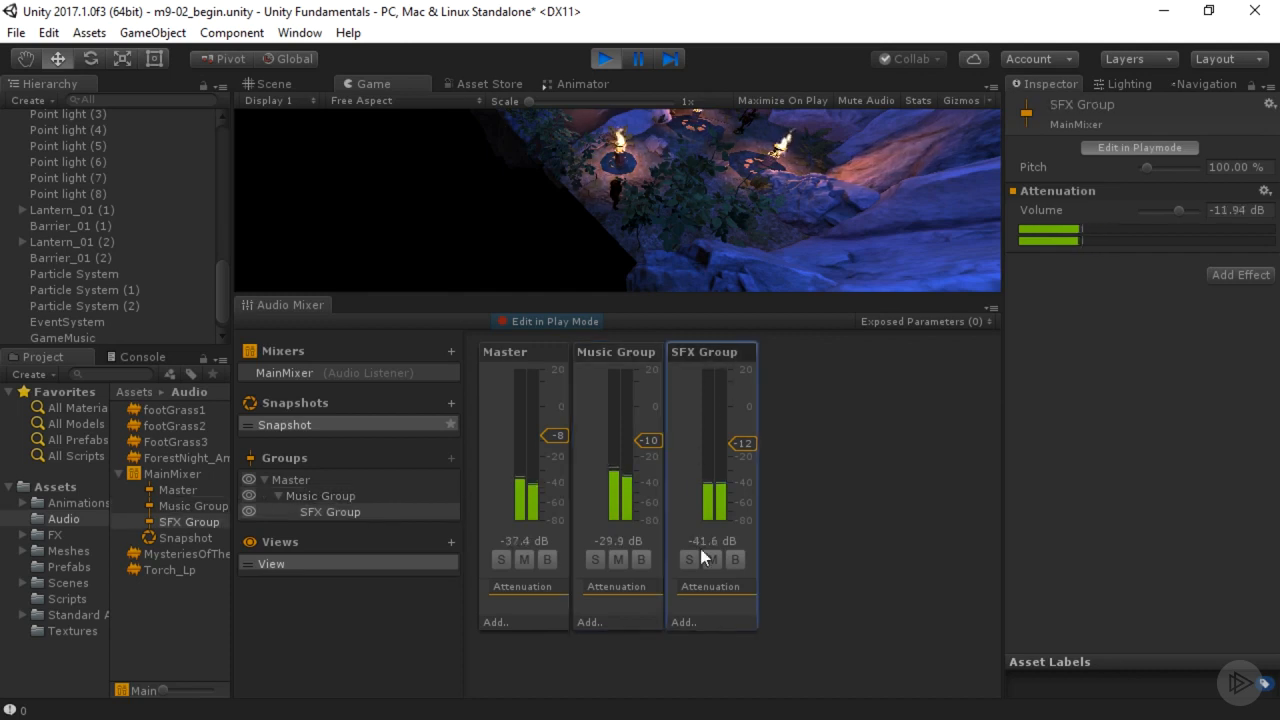
{"action": "left_click", "coordinate": [712, 560]}
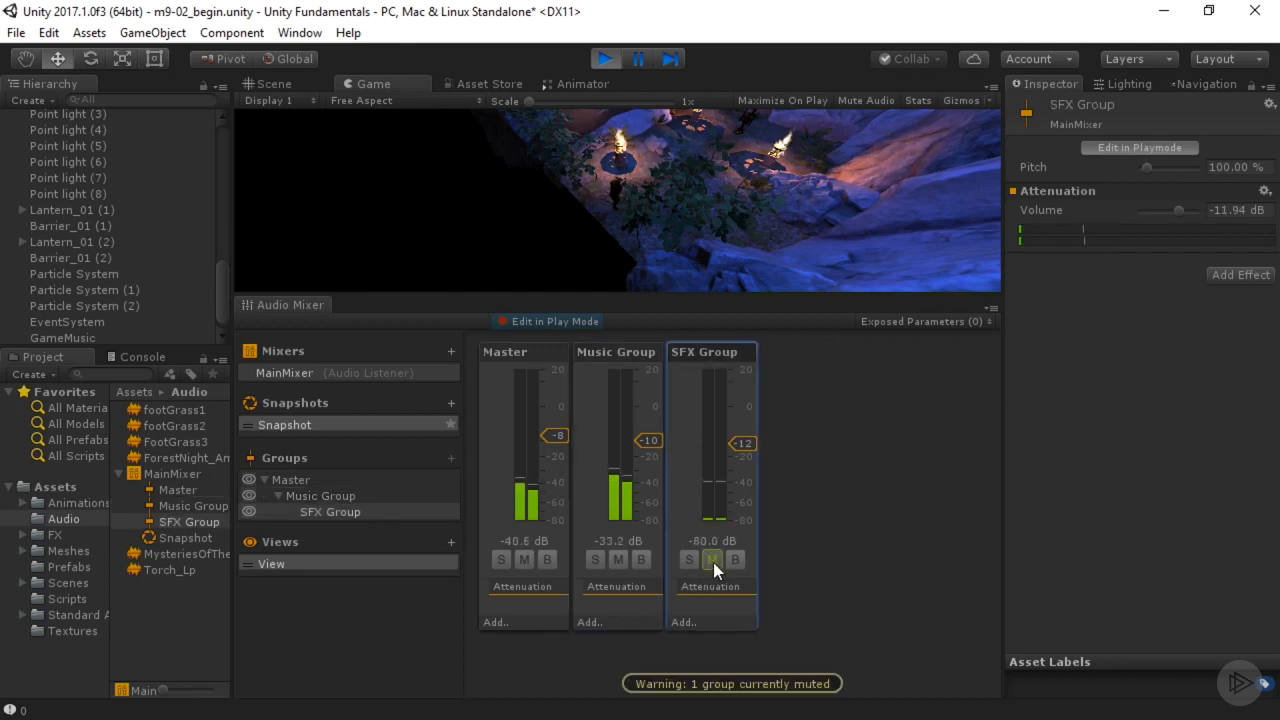
{"action": "left_click", "coordinate": [712, 560]}
Step: Inspect both mixer groups and briefly mute Music Group to check how it affects the nested SFX Group
{"action": "left_click", "coordinate": [620, 354]}
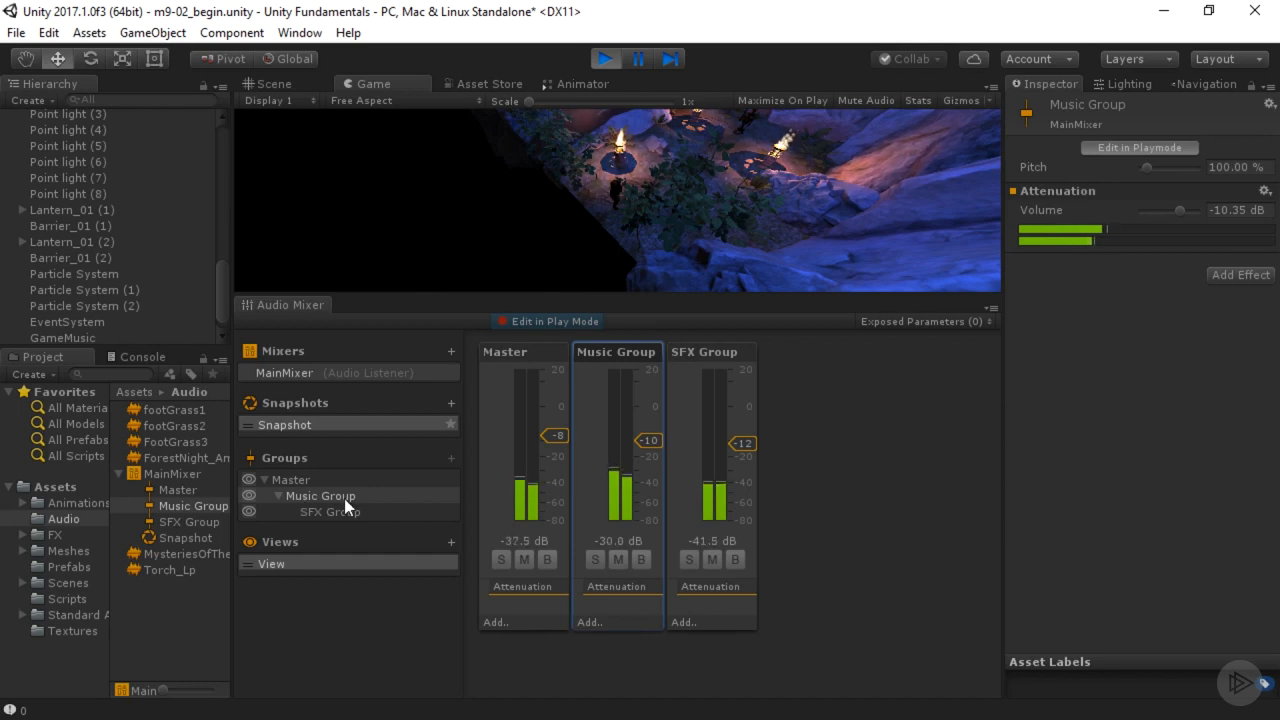
{"action": "left_click", "coordinate": [695, 351]}
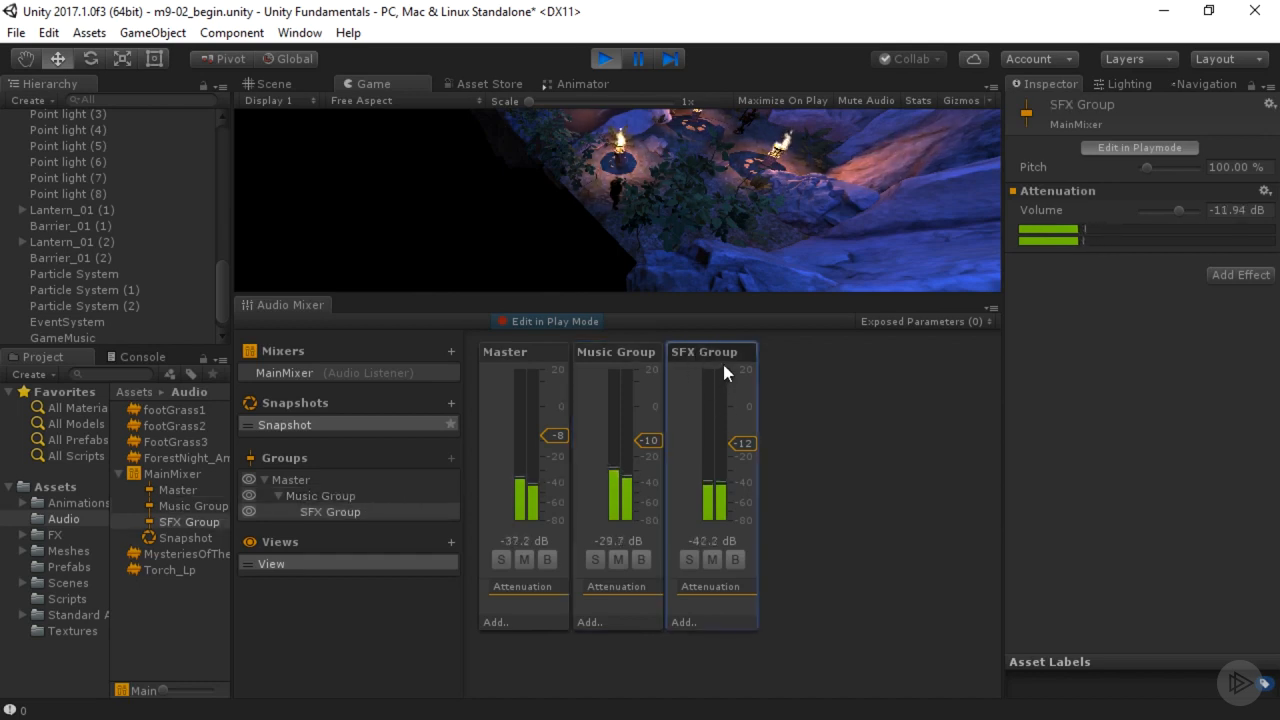
{"action": "left_click", "coordinate": [618, 559]}
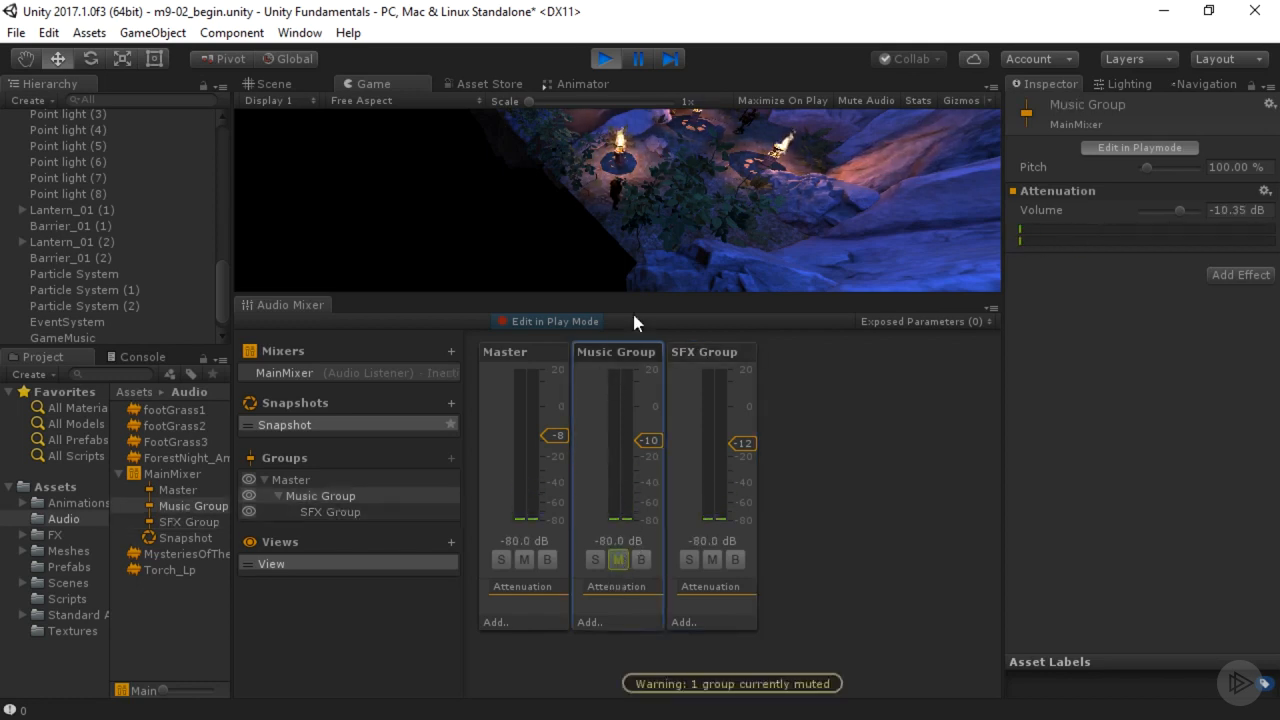
{"action": "left_click", "coordinate": [618, 559]}
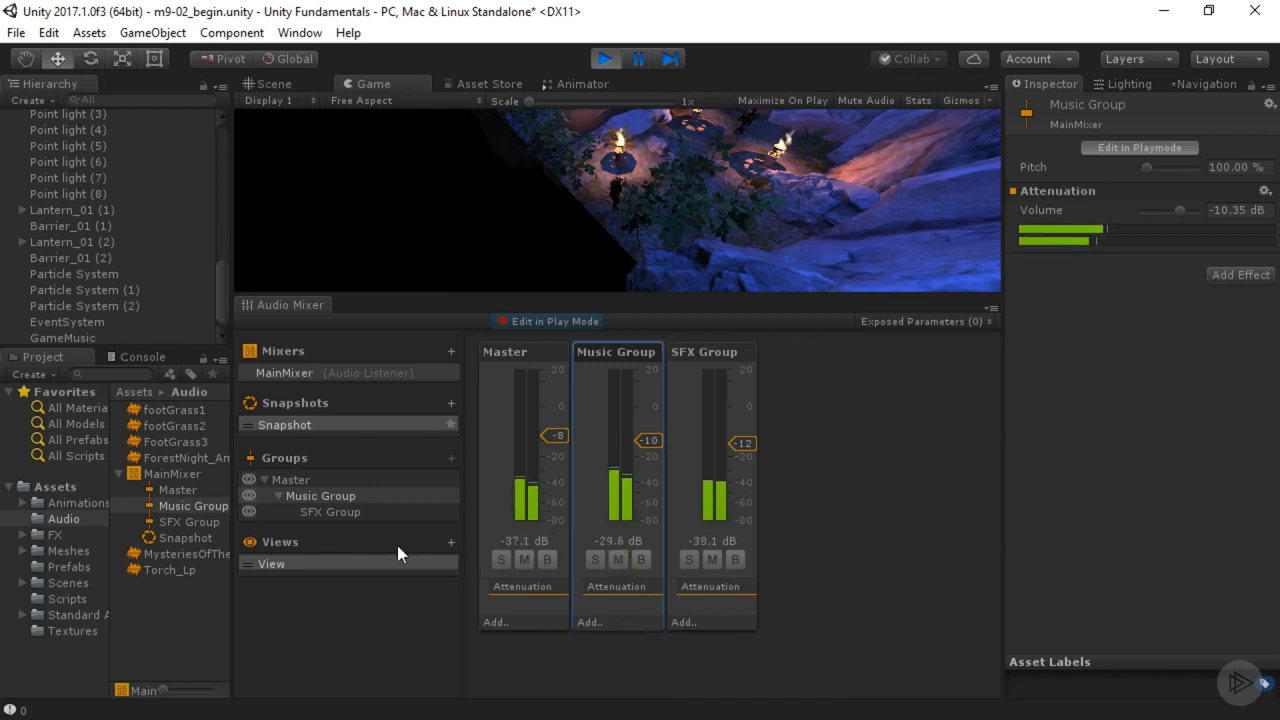
Step: Stop the scene and move SFX Group out of Music Group so it sits directly under Master
{"action": "left_click", "coordinate": [339, 508]}
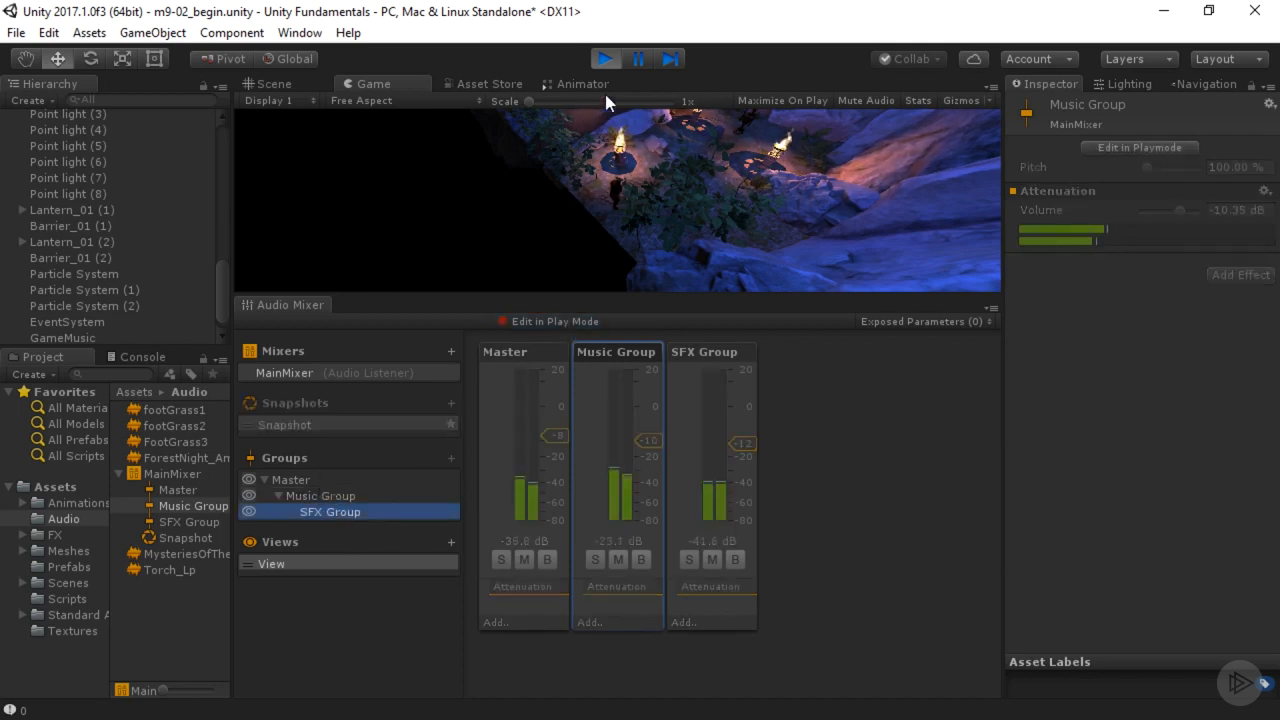
{"action": "left_click", "coordinate": [604, 58]}
{"action": "mouse_move", "coordinate": [339, 510]}
{"action": "left_mouse_down"}
{"action": "mouse_move", "coordinate": [330, 522]}
{"action": "mouse_move", "coordinate": [317, 497]}
{"action": "mouse_move", "coordinate": [320, 521]}
{"action": "left_mouse_up"}
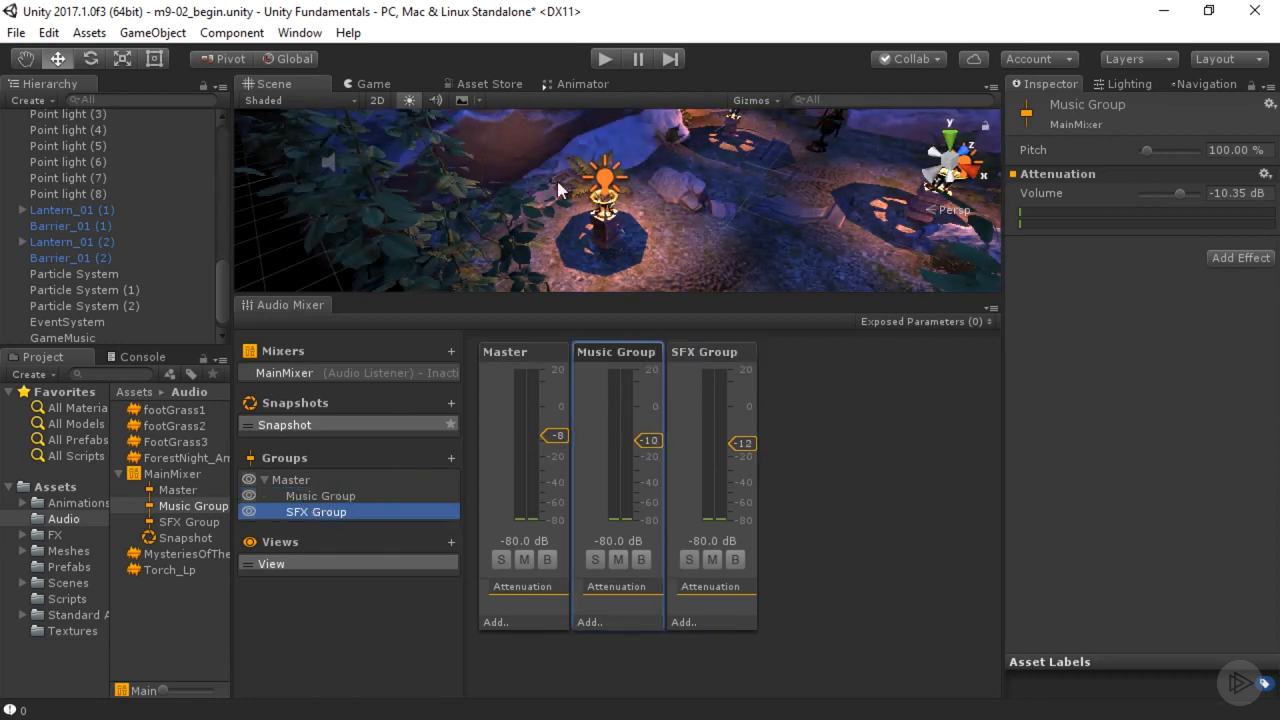
Step: Play the scene and solo Music Group and SFX Group in turn to test the new hierarchy, switching each solo off again
{"action": "left_click", "coordinate": [606, 62]}
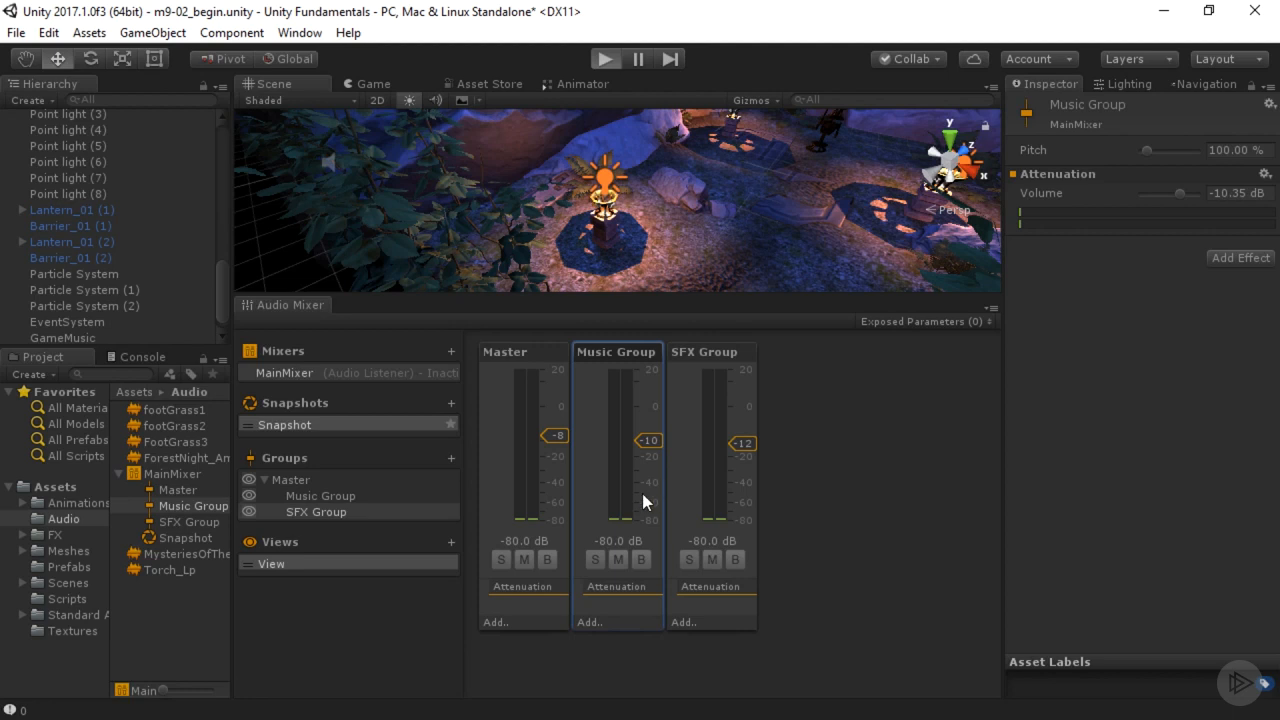
{"action": "left_click", "coordinate": [597, 560]}
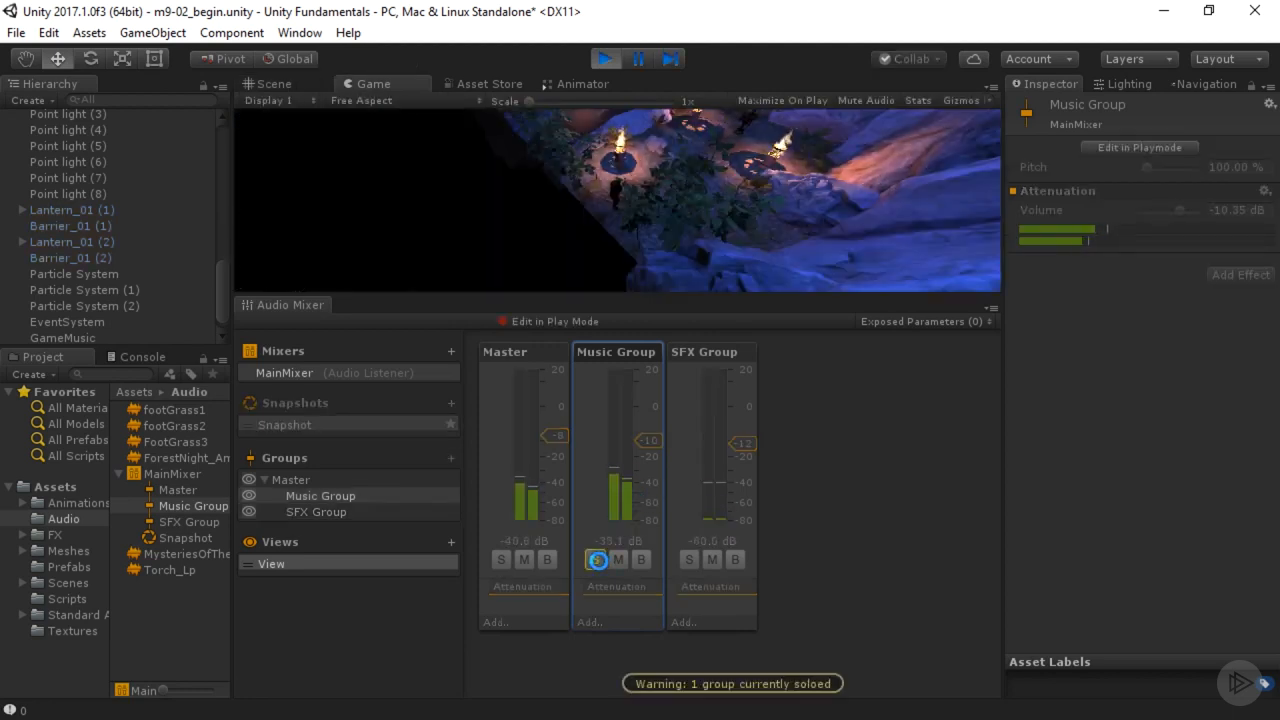
{"action": "left_click", "coordinate": [597, 560]}
{"action": "left_click", "coordinate": [695, 560]}
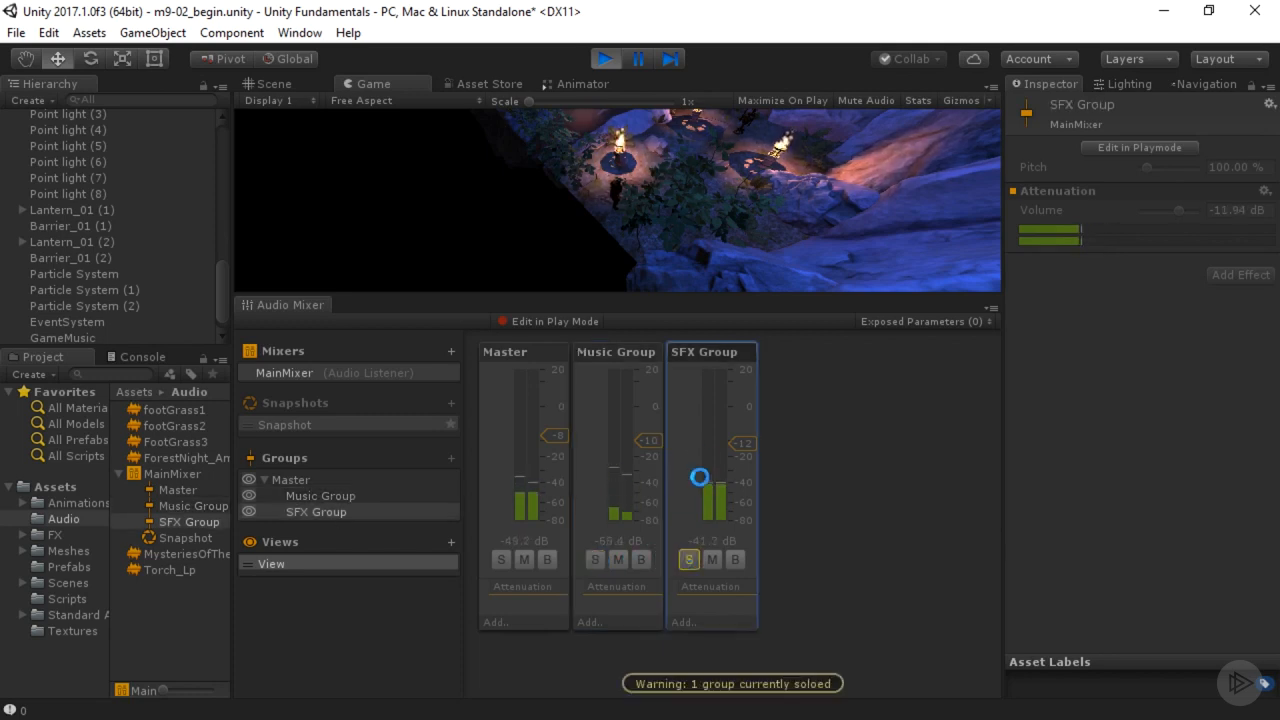
{"action": "left_click", "coordinate": [689, 559]}
Step: Test muting Music Group and SFX Group independently while the scene plays, unmuting each one again
{"action": "left_click", "coordinate": [618, 559]}
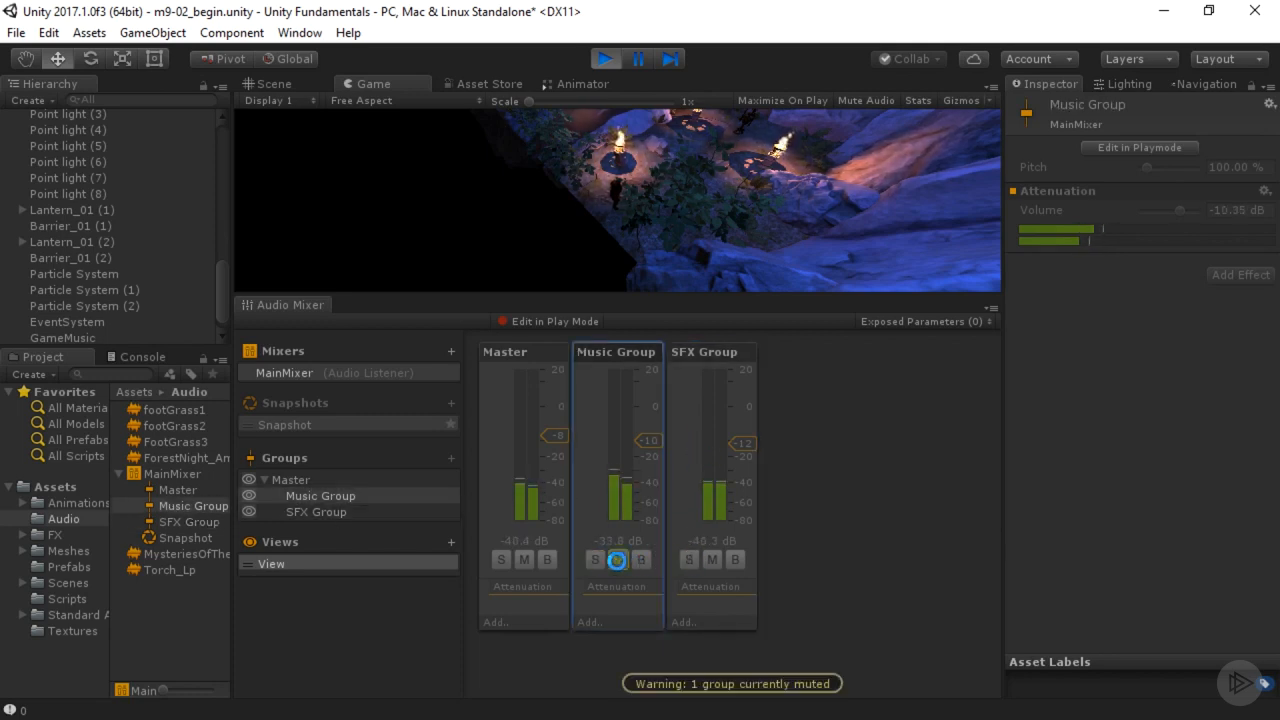
{"action": "left_click", "coordinate": [618, 559]}
{"action": "left_click", "coordinate": [710, 559]}
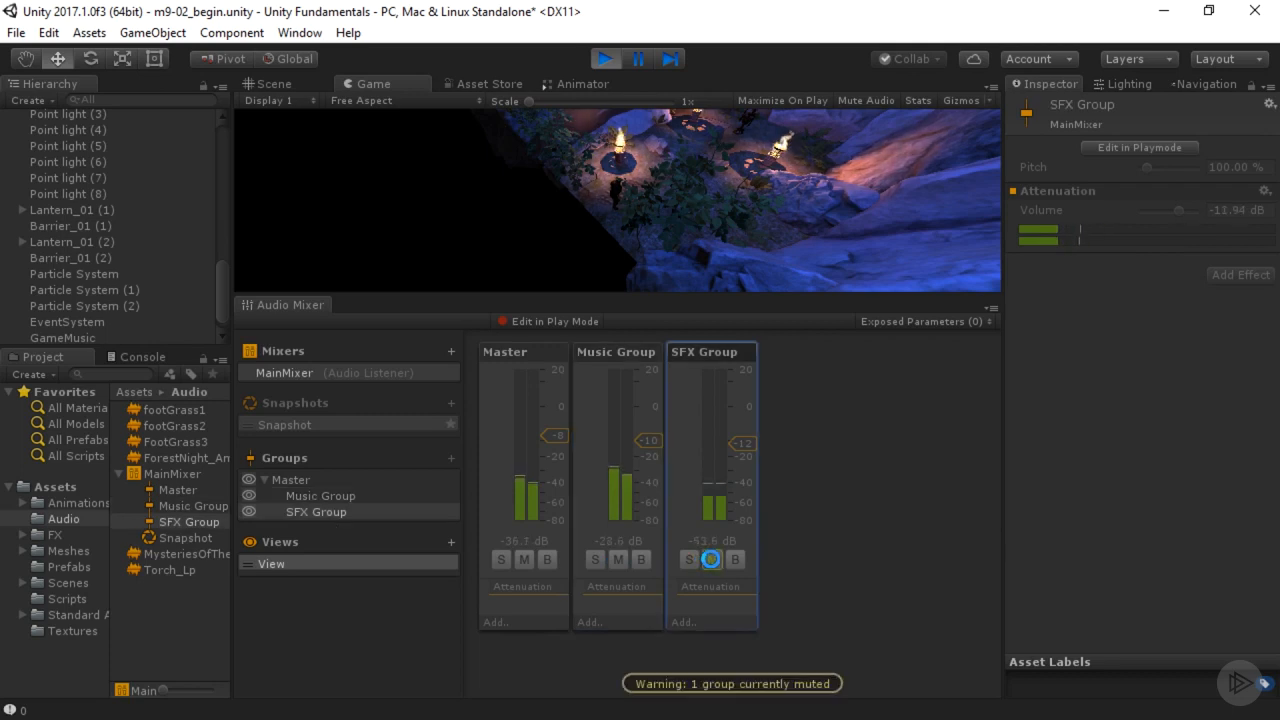
{"action": "left_click", "coordinate": [710, 559]}
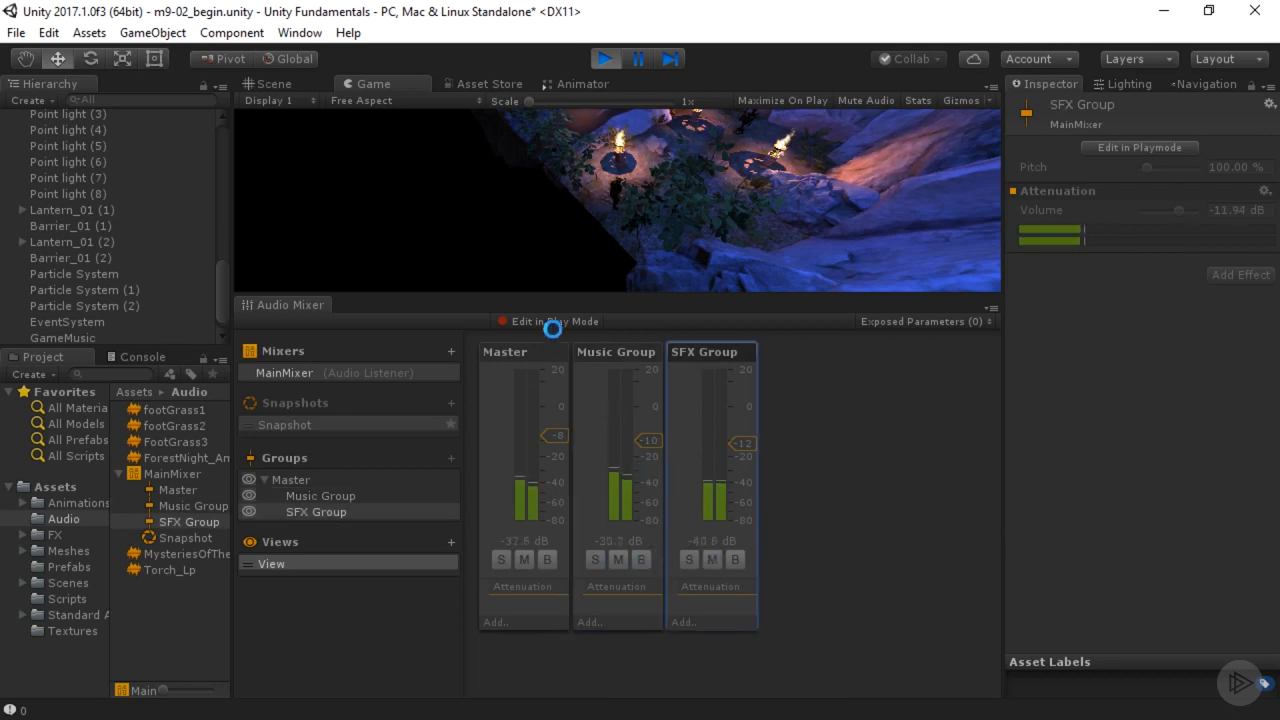
Step: Bypass the effects on Music Group
{"action": "left_click", "coordinate": [643, 560]}
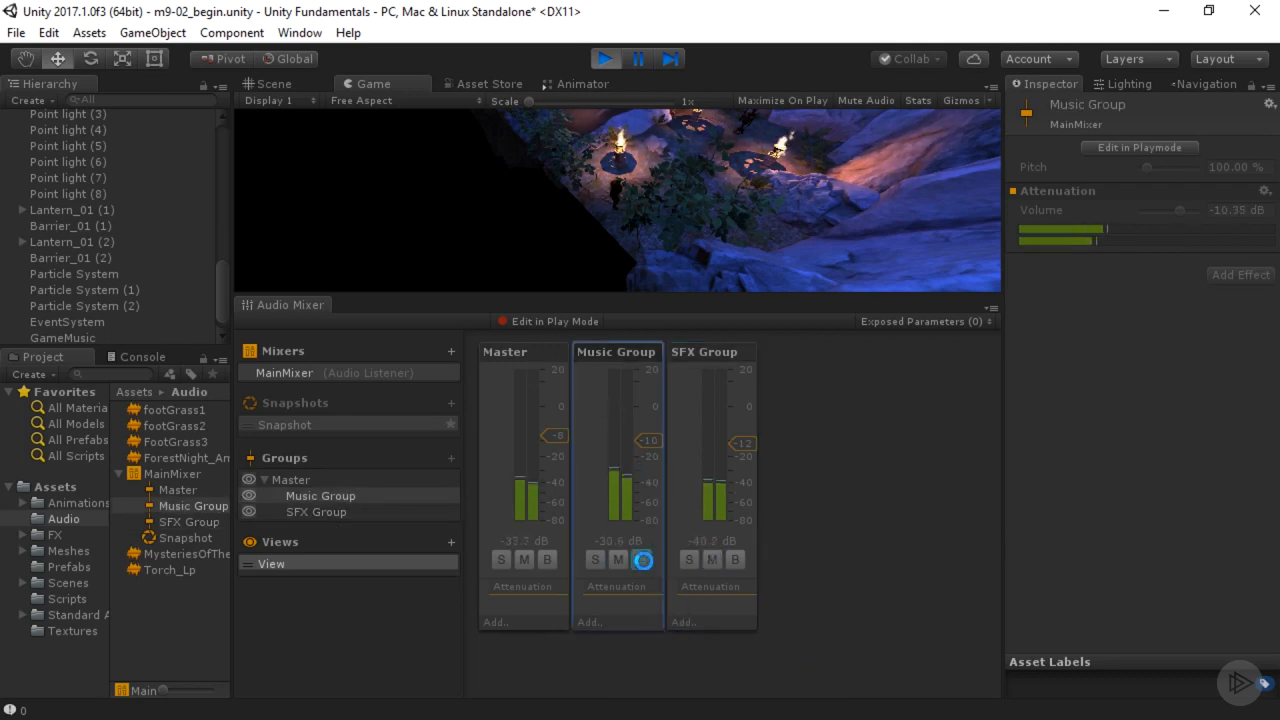